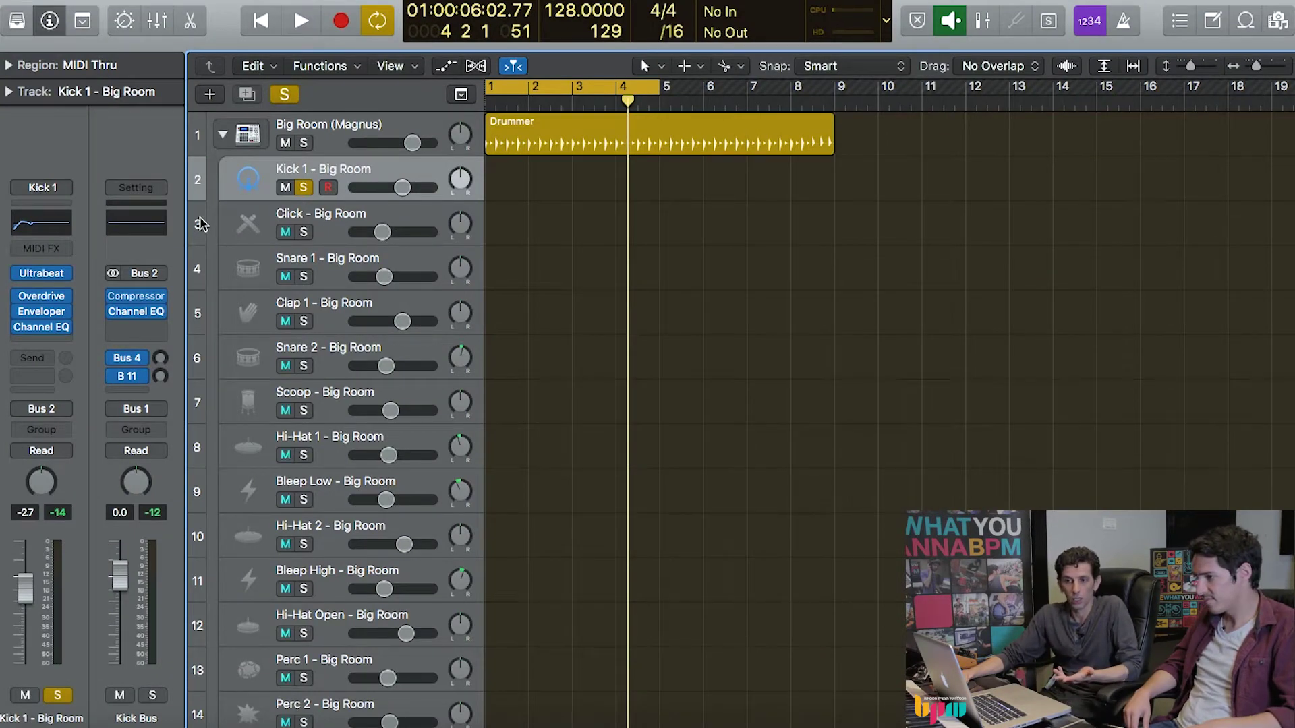
Bypass the Overdrive, Enveloper and Channel EQ on the Kick 1 channel and play the unprocessed kick.
left_click(21, 298)
left_click(17, 326)
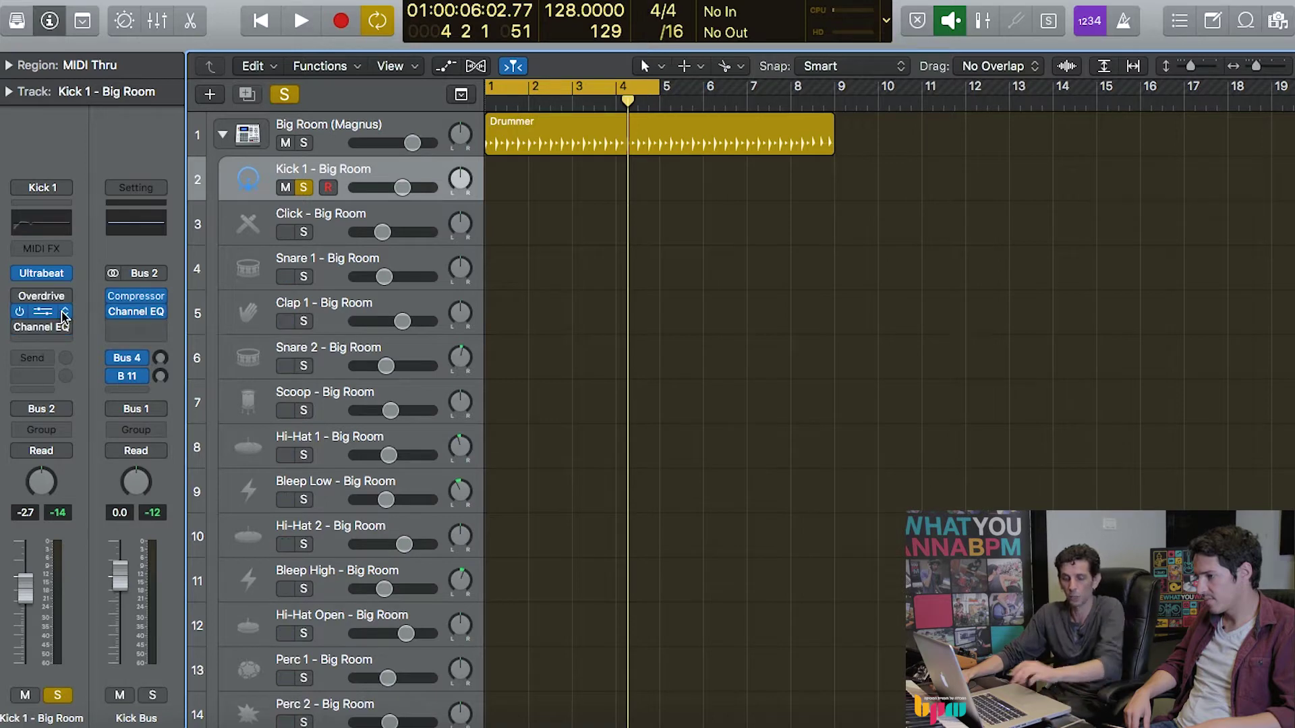
key("space")
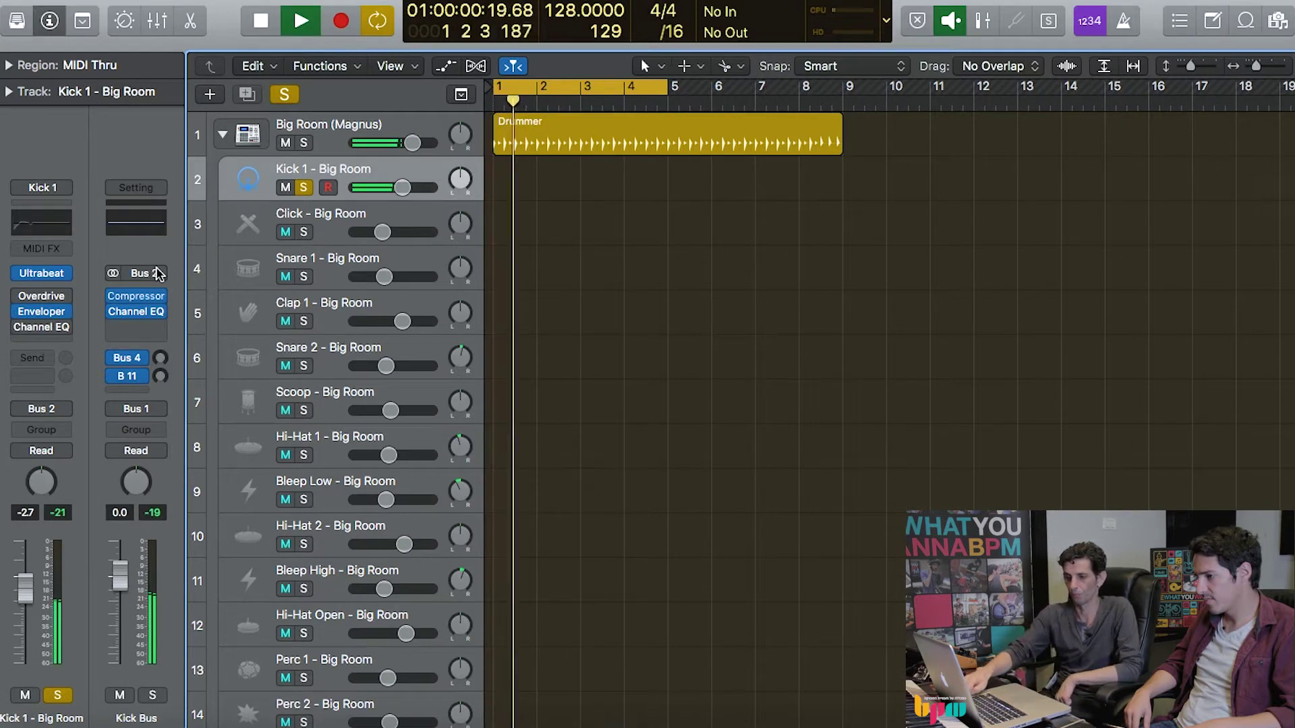
key("XF86AudioRaiseVolume")
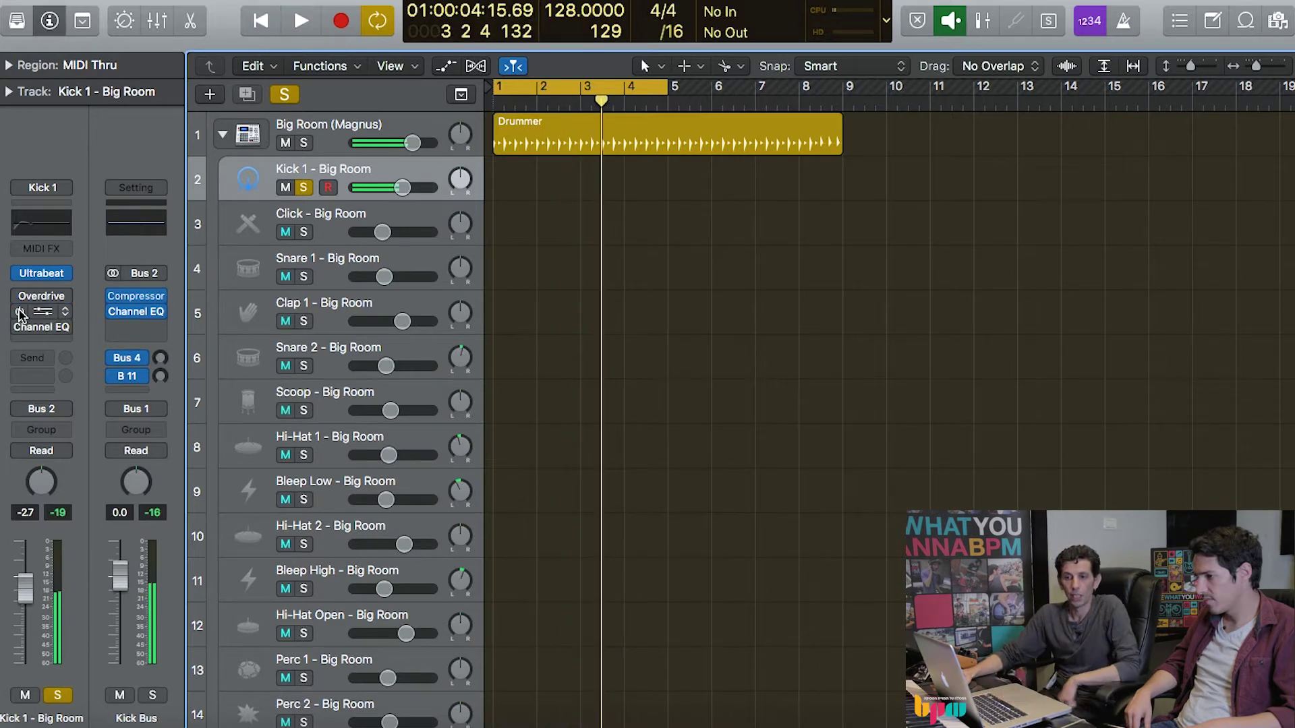
key("space")
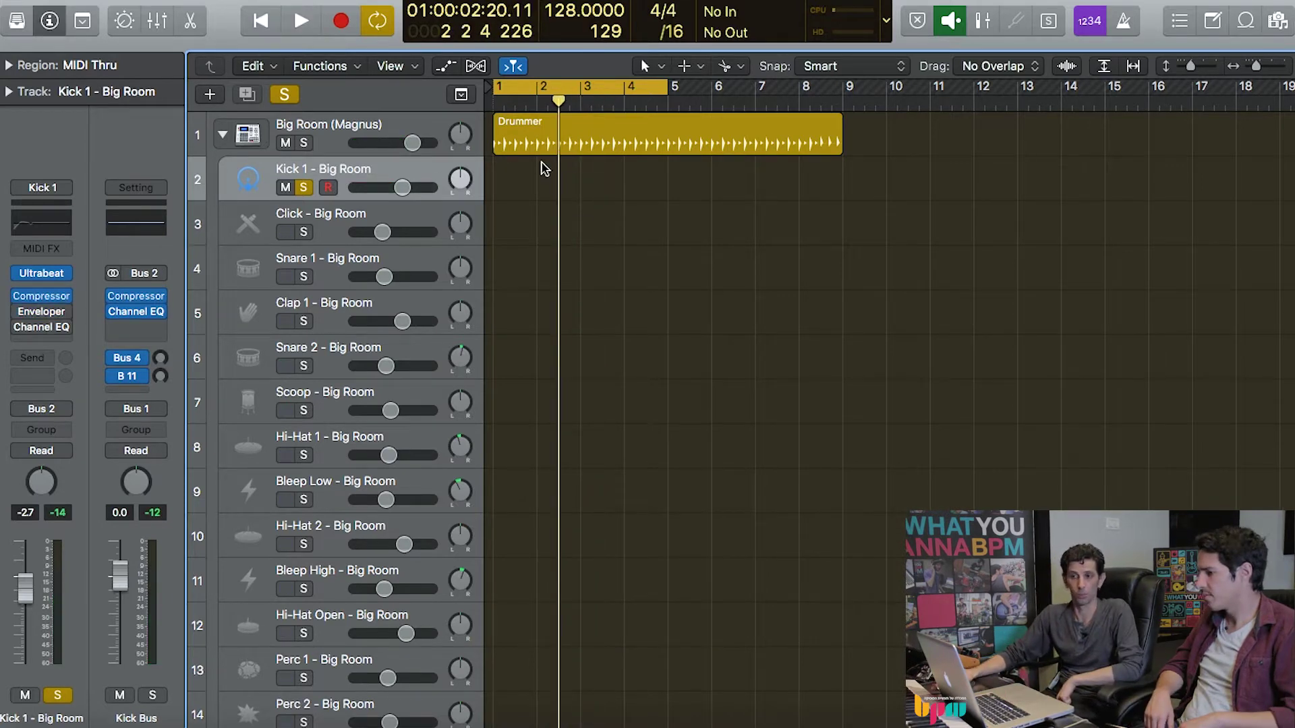
Set the release of Kick 1's Compressor to 240 ms and compare the playing kick with the effect bypassed and active.
left_click(42, 298)
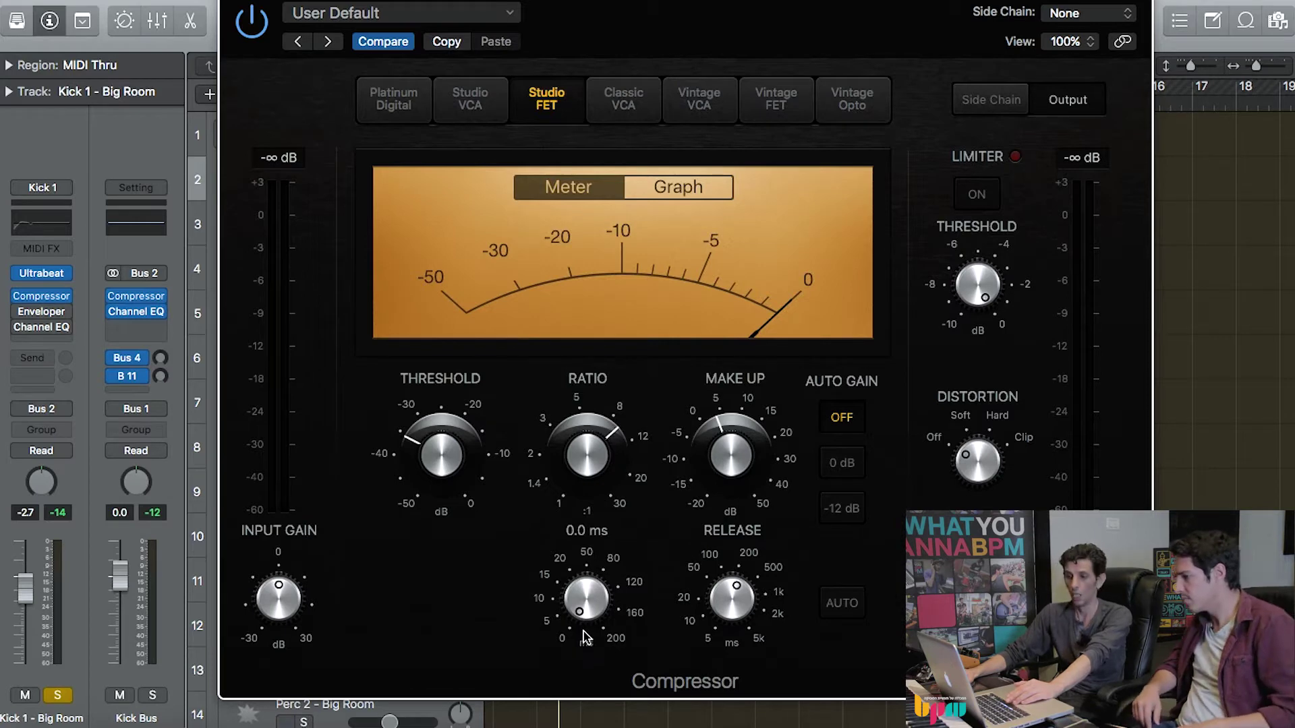
scroll(740, 589, "up", 3)
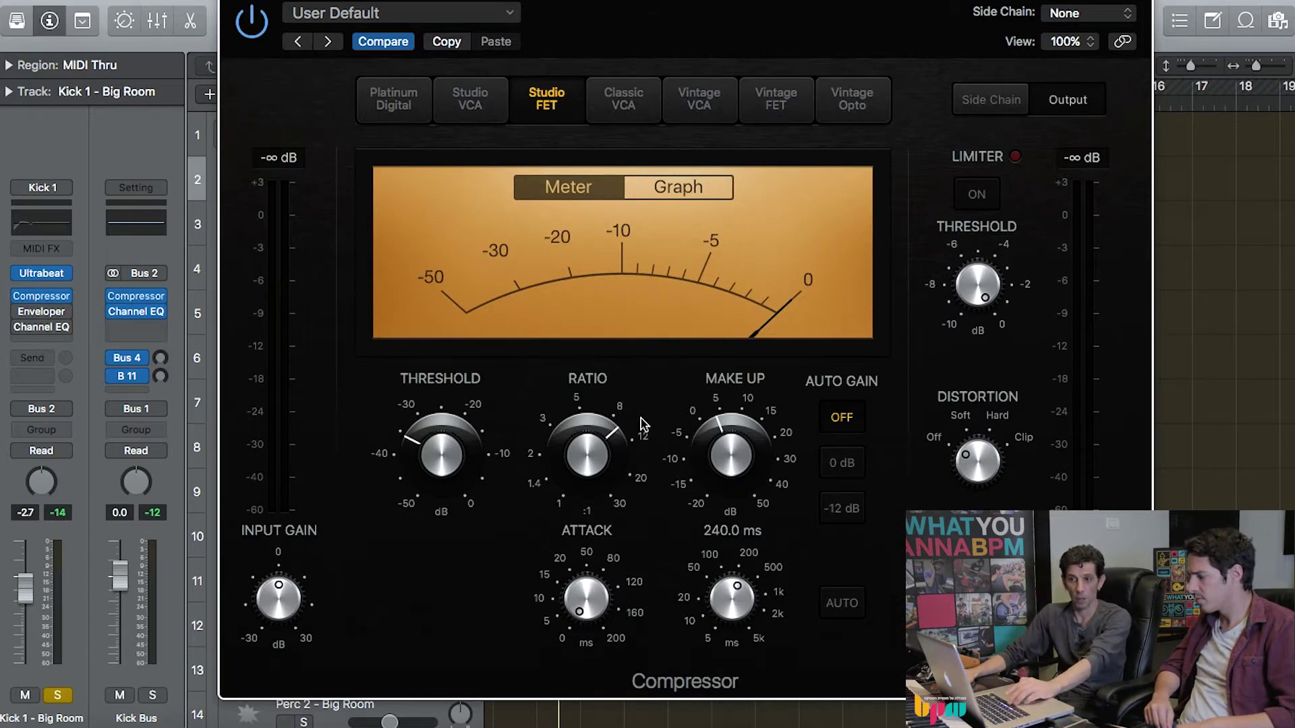
key("space")
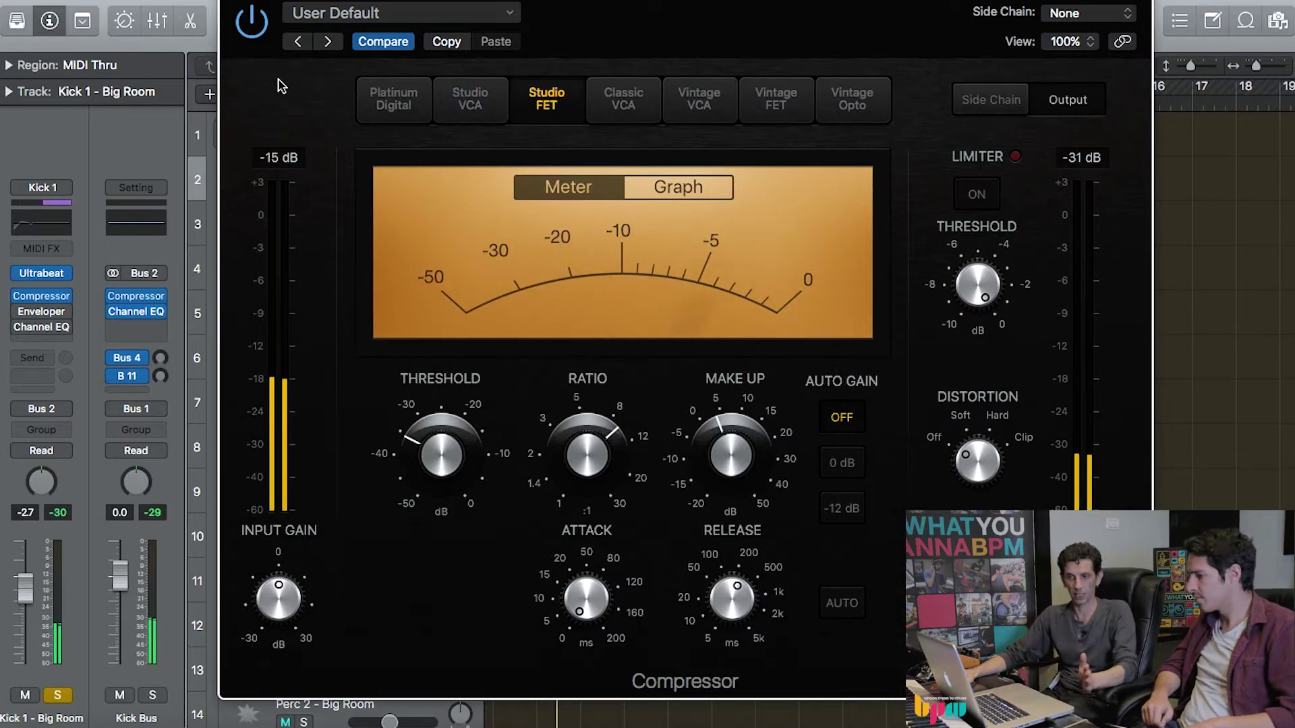
left_click(253, 22)
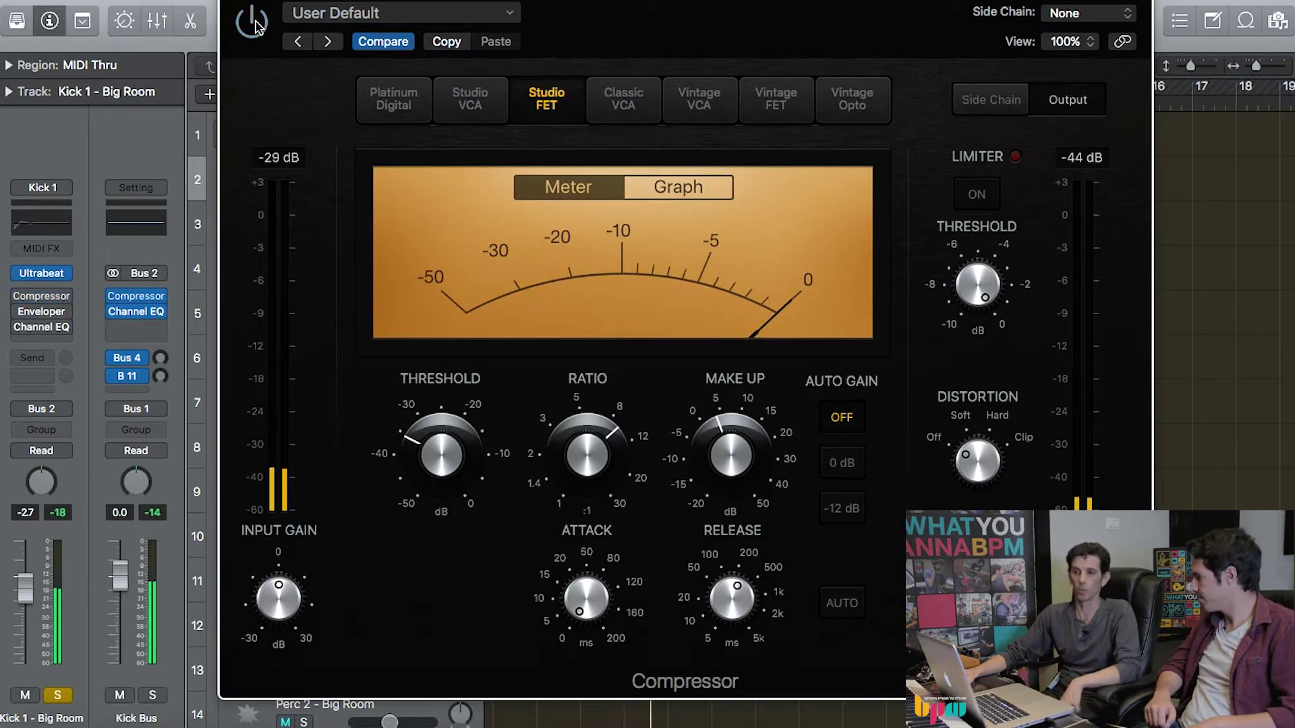
left_click(253, 22)
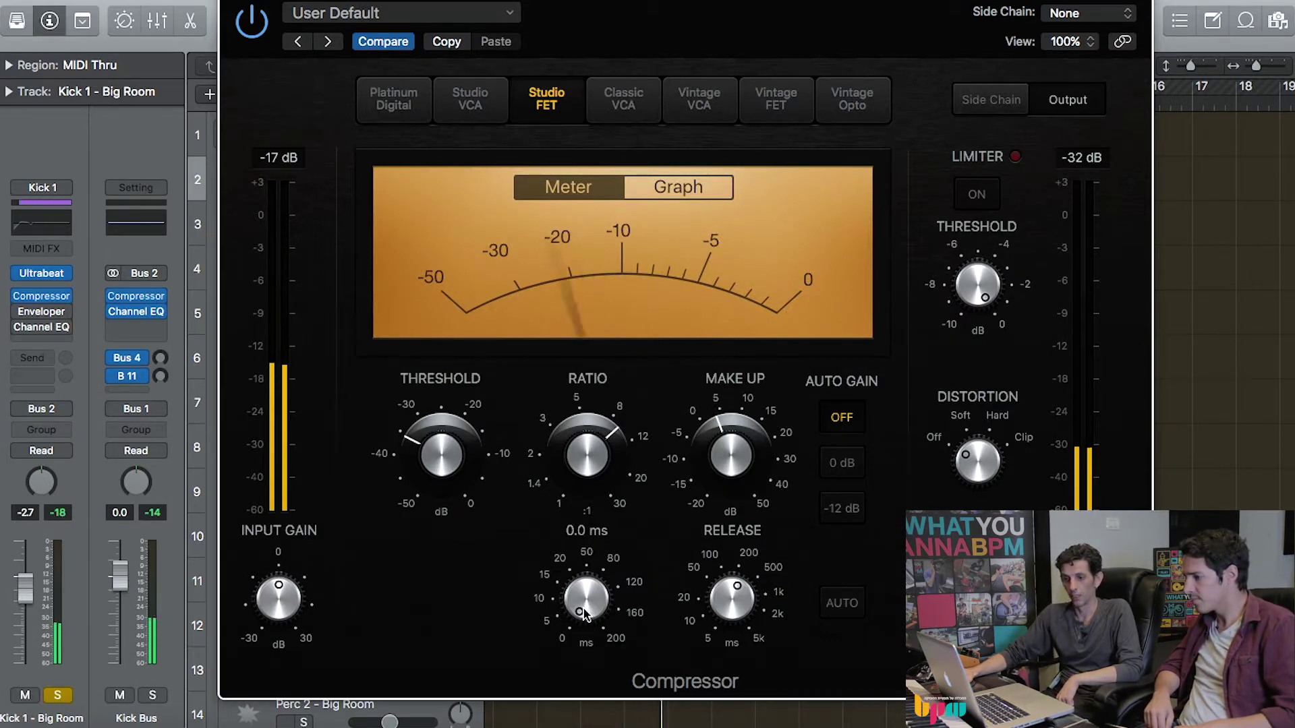
Lengthen the Compressor's attack to between the 80 and 120 ms marks and try the Studio VCA model before returning to Studio FET.
left_click_drag(584, 611, 558, 550)
left_click(470, 100)
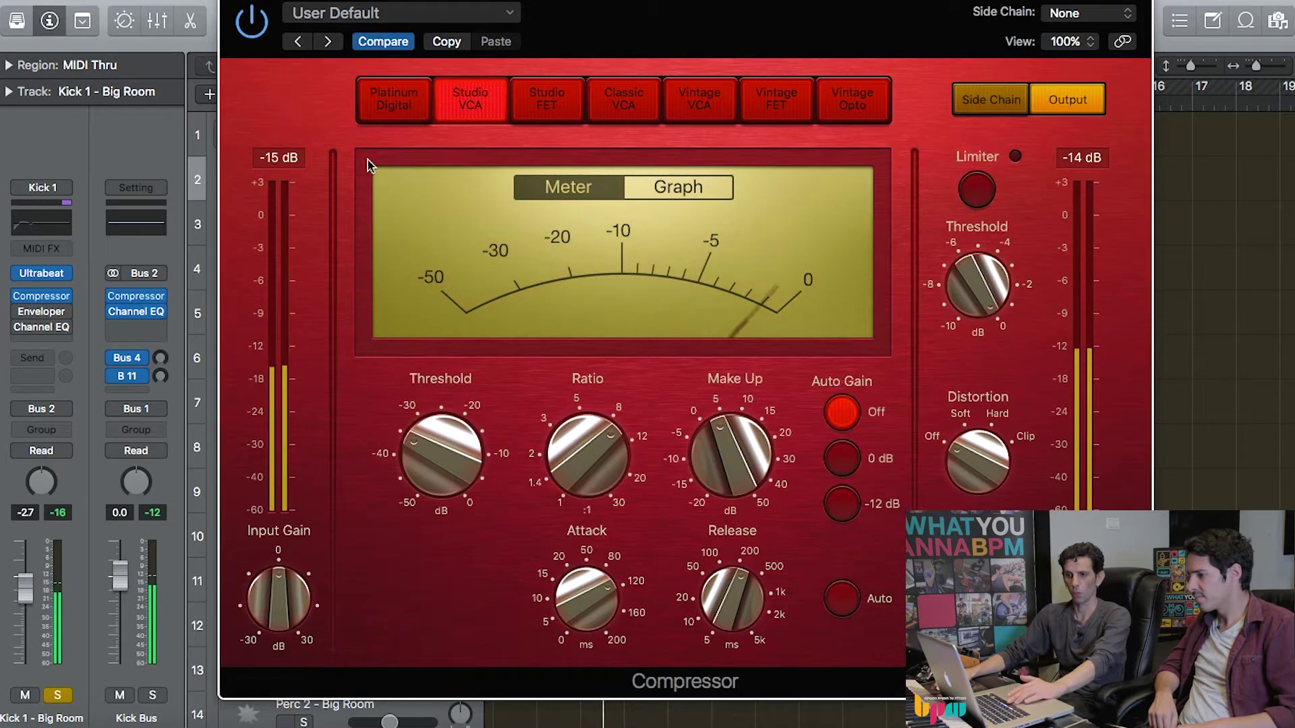
left_click(559, 111)
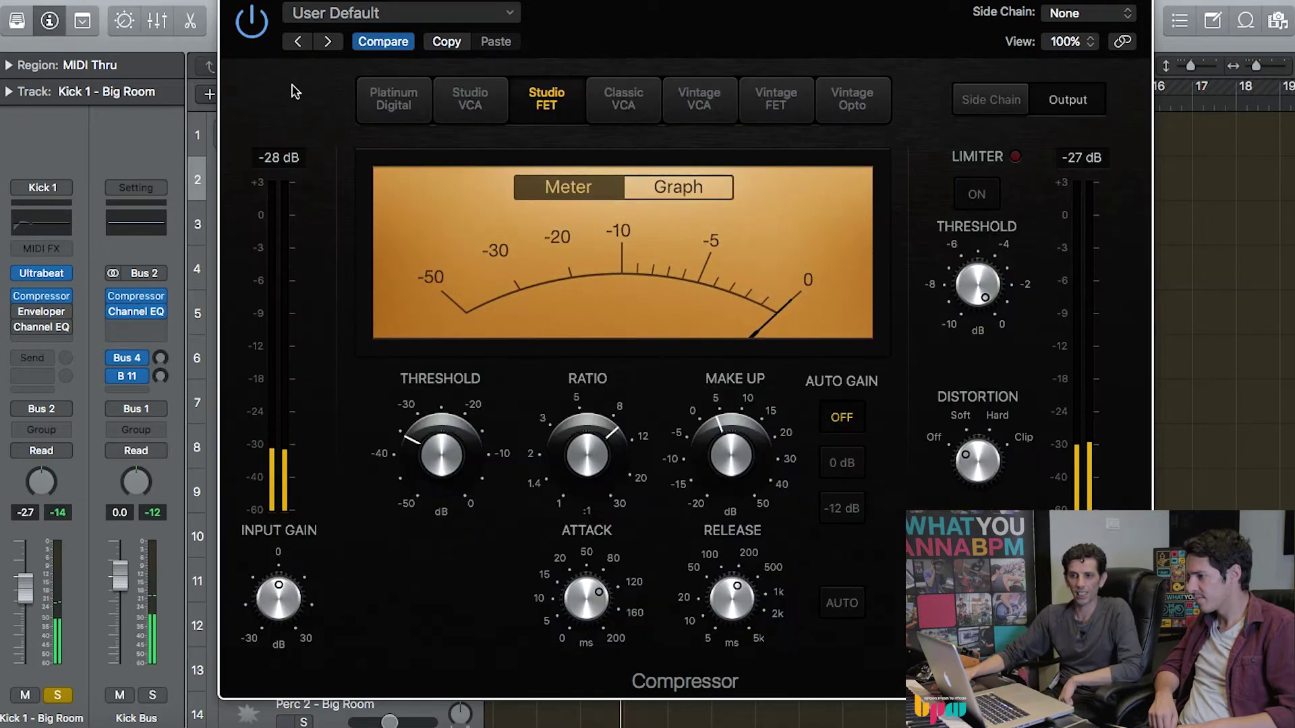
Compare the kick with the Compressor bypassed, lower its make-up gain to 1.0 dB and close the plug-in.
left_click(251, 22)
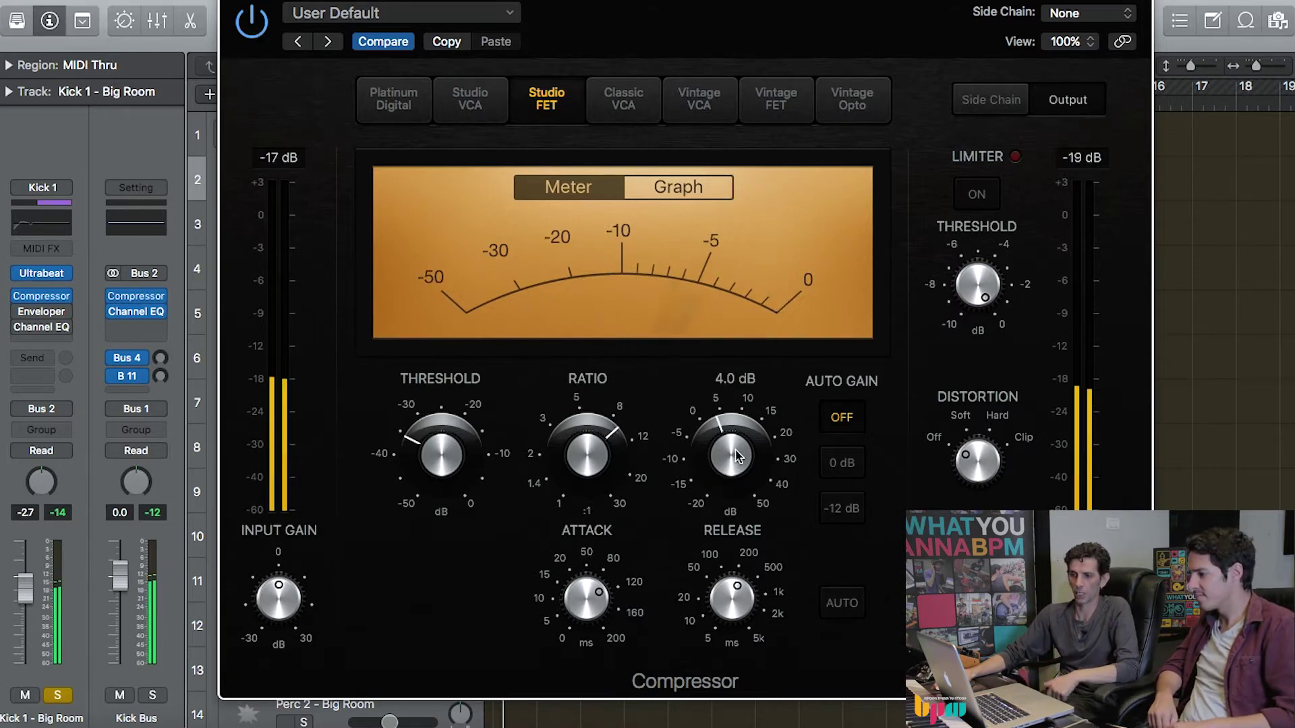
mouse_move(724, 472)
left_mouse_down()
mouse_move(729, 433)
mouse_move(722, 487)
left_mouse_up()
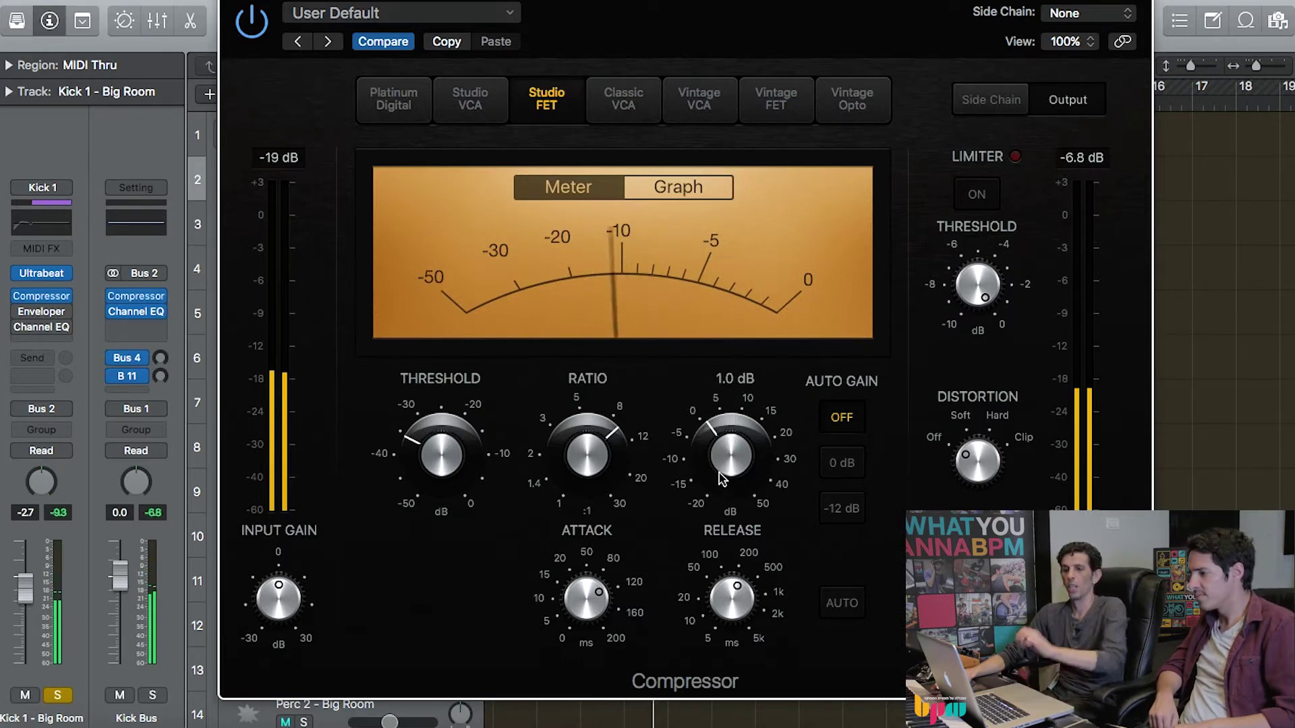
left_click(235, 2)
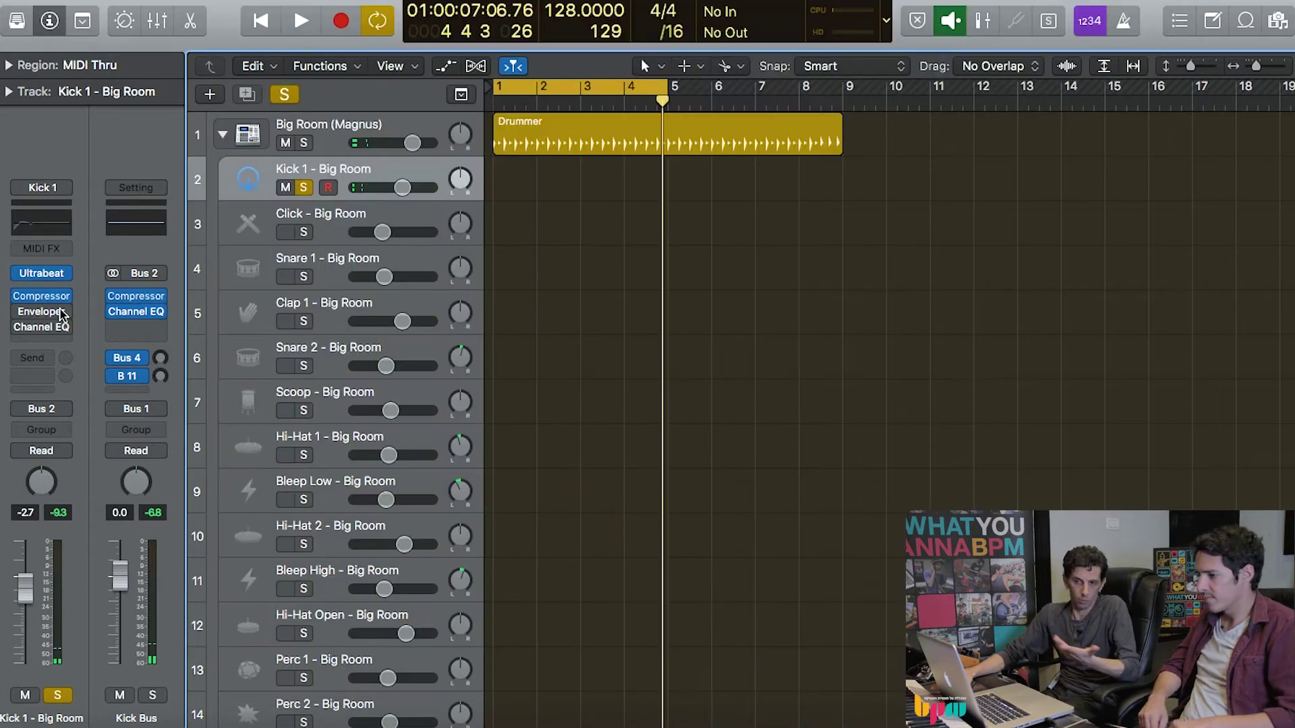
Bypass the Compressor on Kick 1, then enable the Enveloper and open it enlarged to 161%.
mouse_move(21, 298)
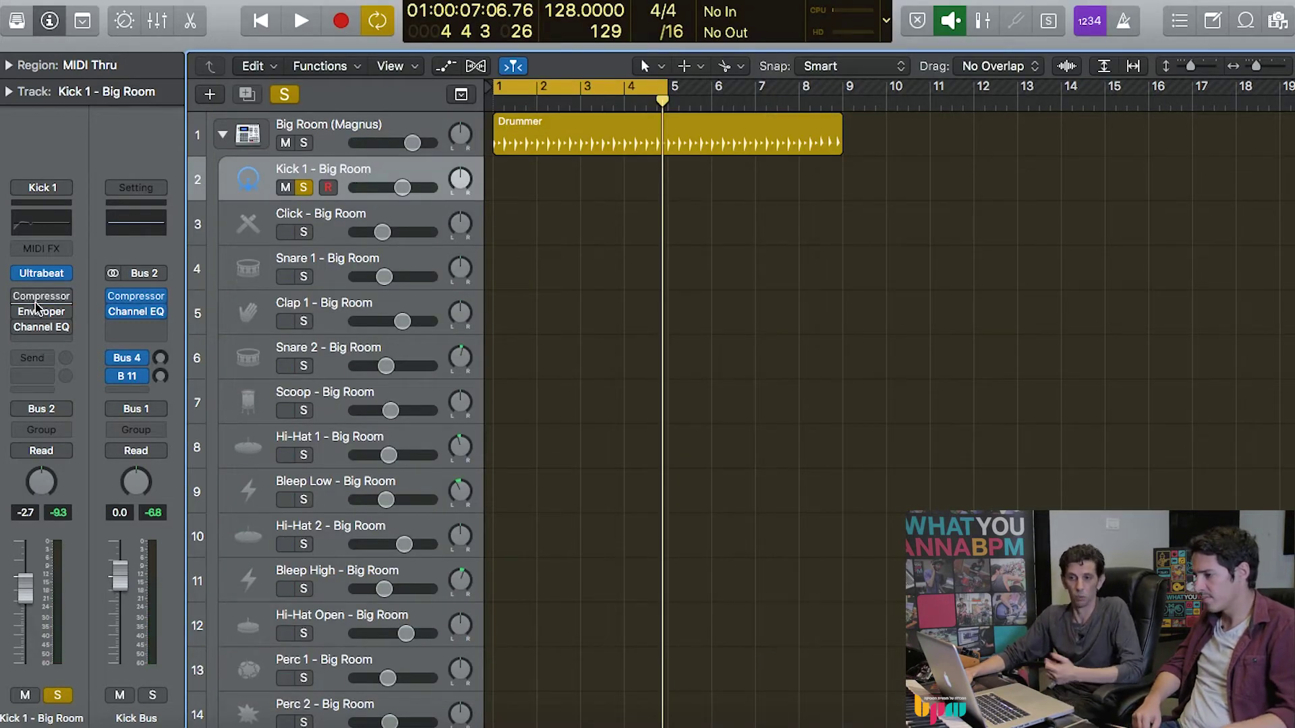
left_click(14, 311)
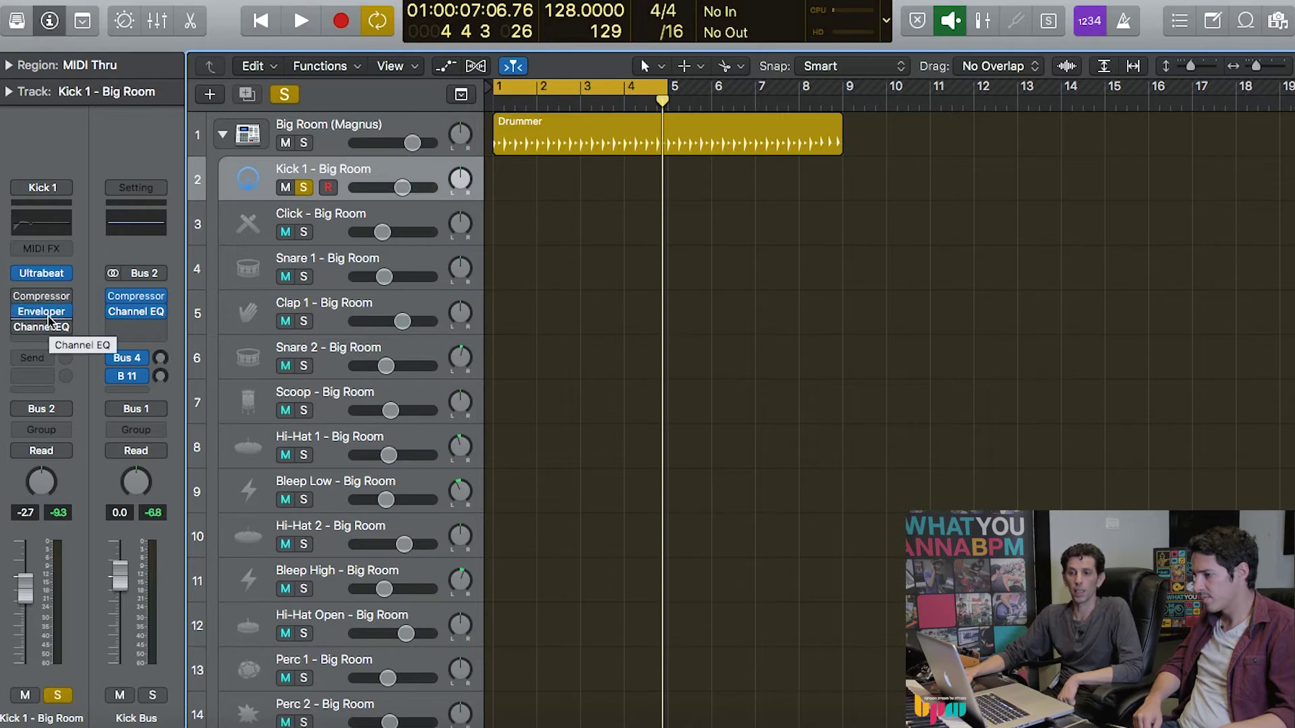
left_click(48, 314)
left_click_drag(236, 49, 459, 75)
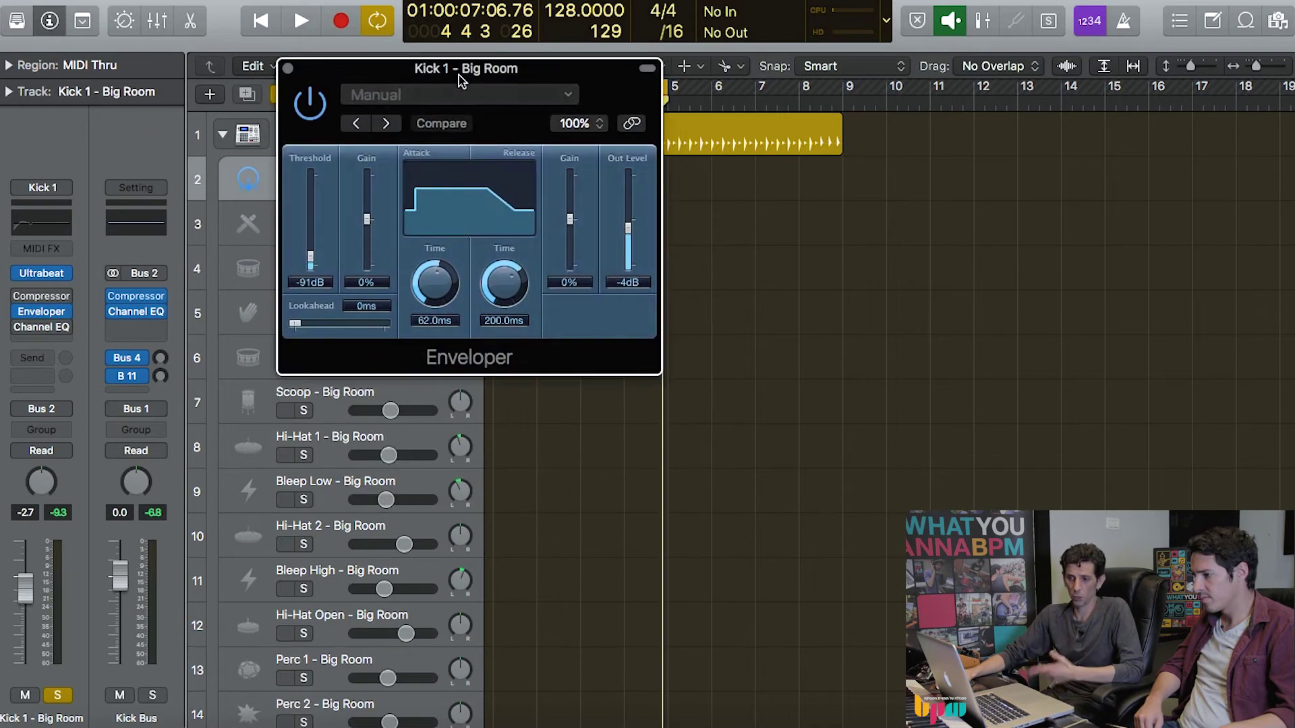
left_click_drag(664, 378, 873, 621)
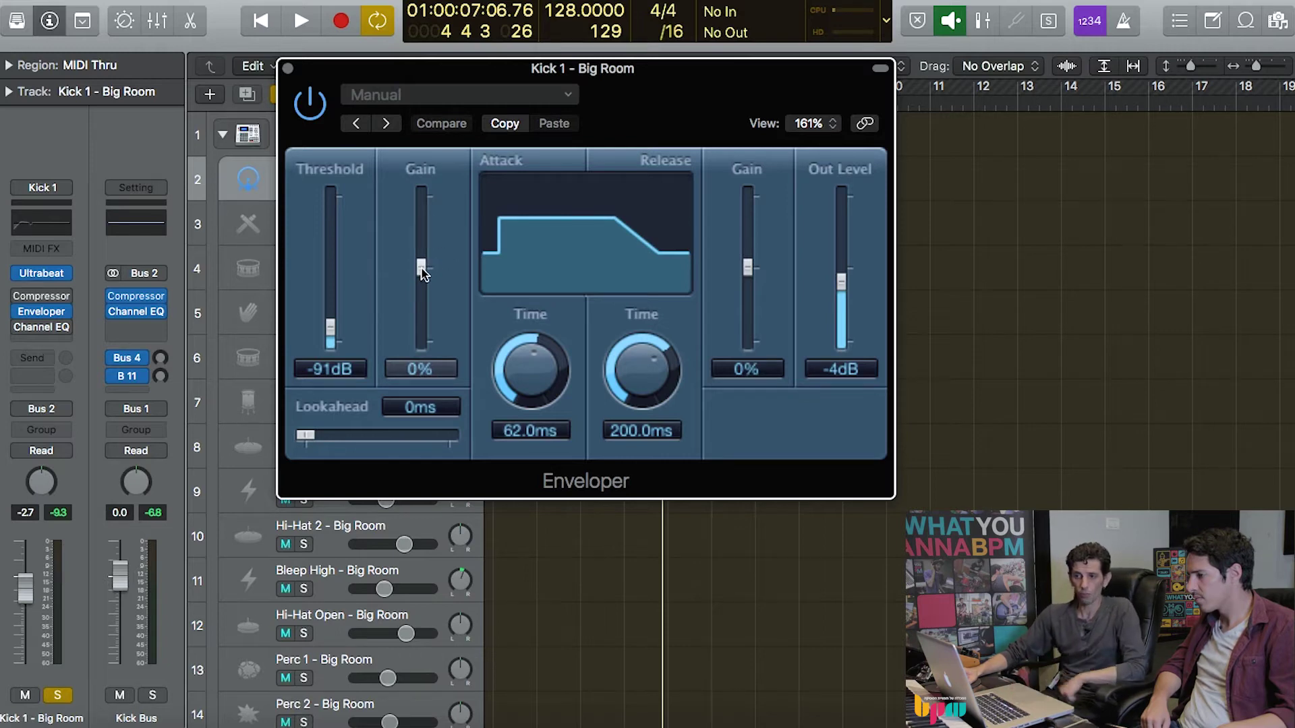
Play the kick and raise the Enveloper's attack gain to 38%.
key("space")
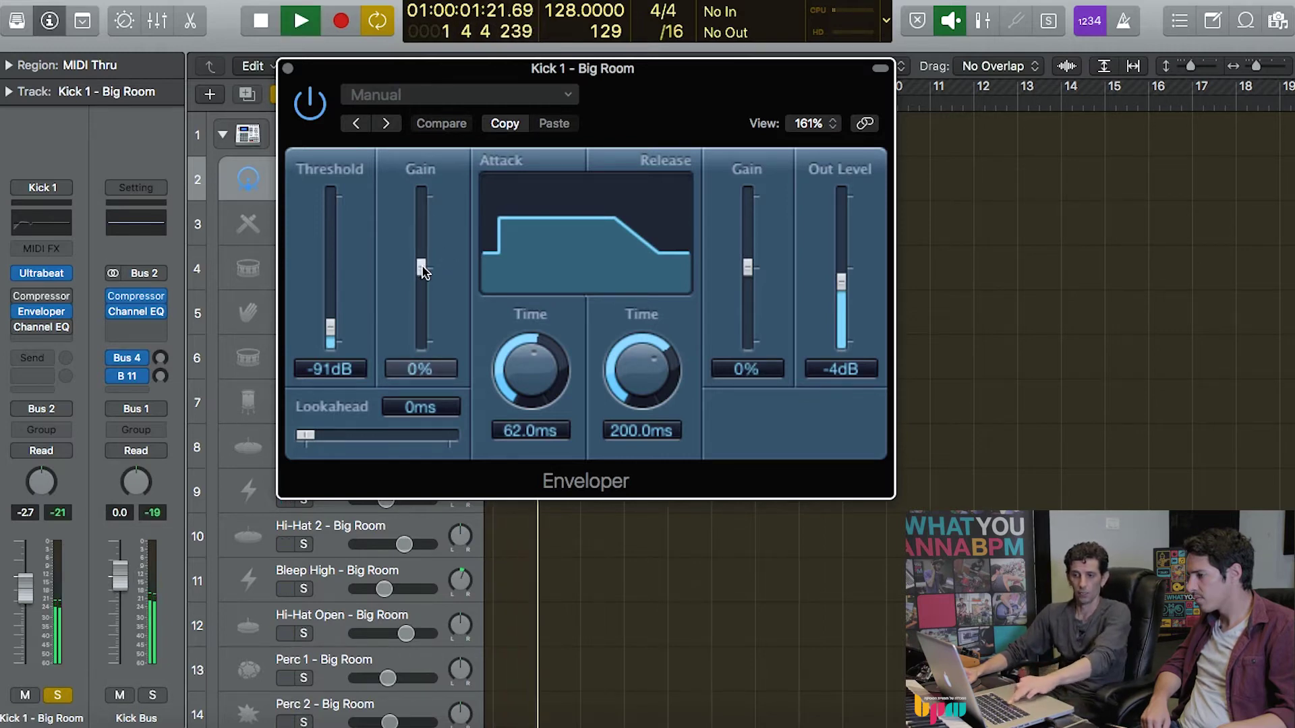
key("space")
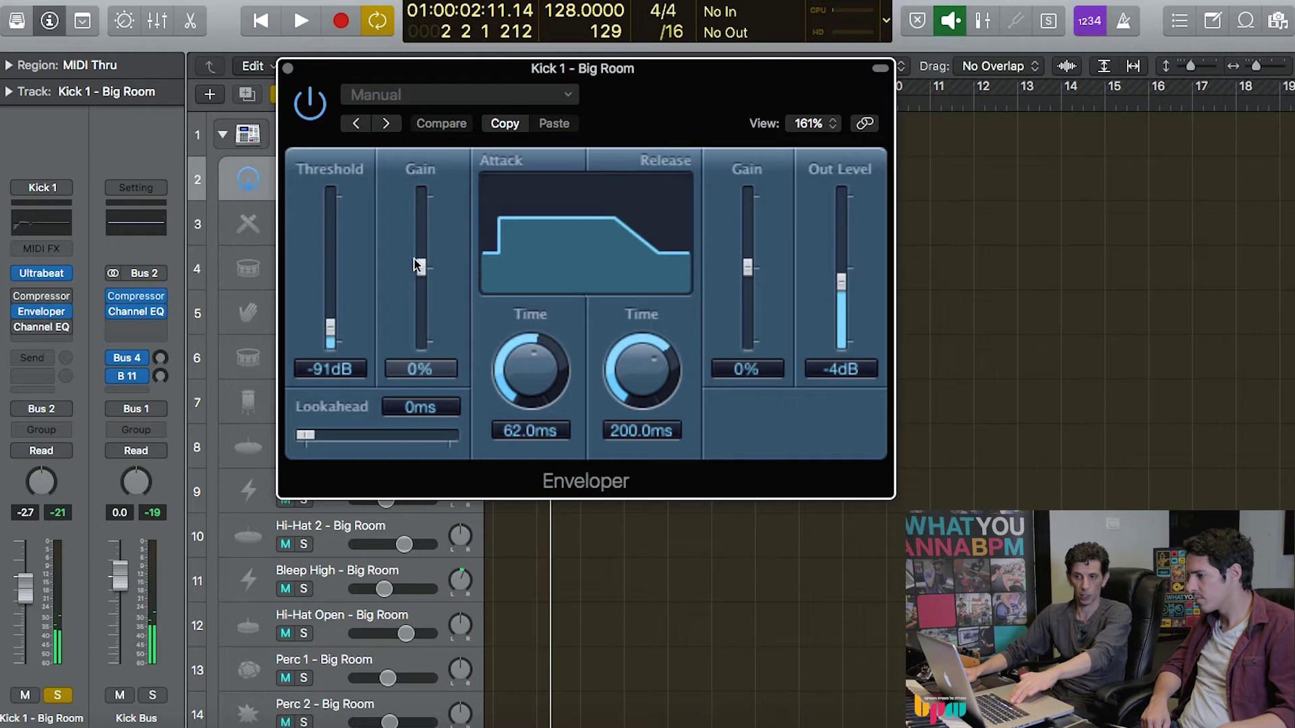
key("space")
mouse_move(420, 264)
left_mouse_down()
mouse_move(426, 207)
mouse_move(419, 348)
mouse_move(428, 281)
mouse_move(497, 272)
mouse_move(433, 276)
mouse_move(417, 242)
left_mouse_up()
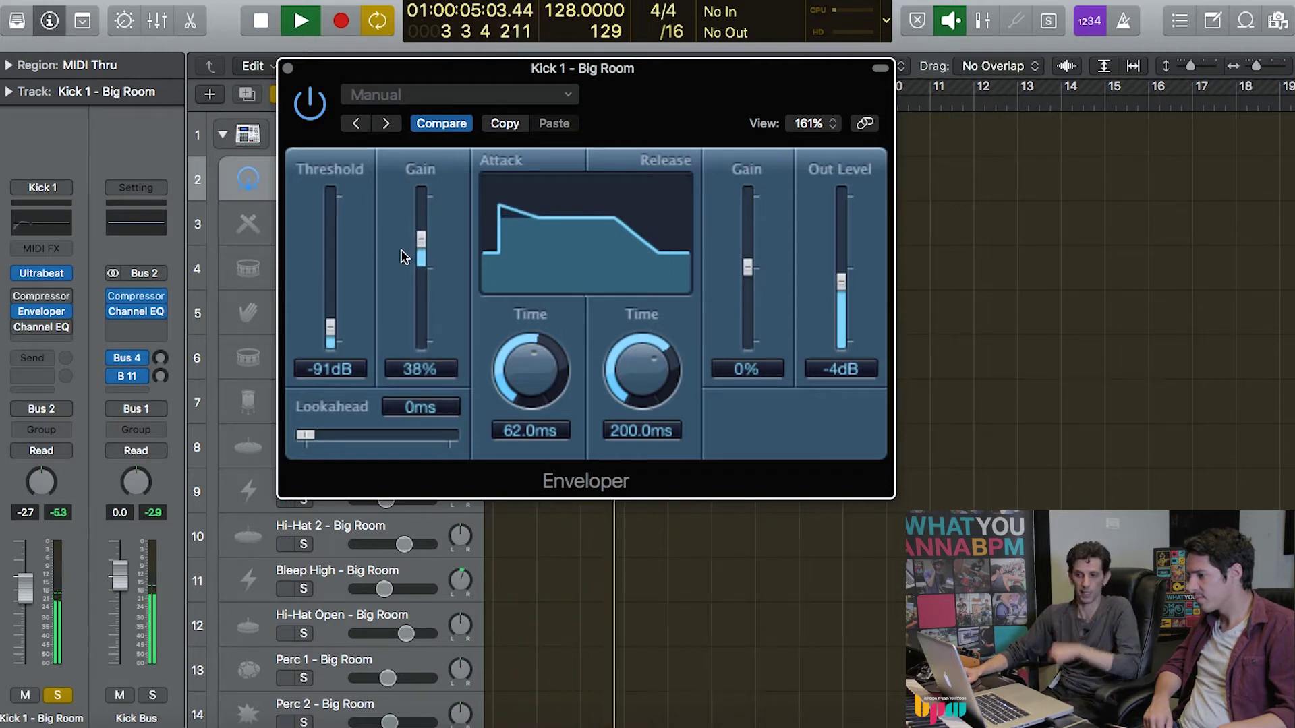
Shape the kick in the Enveloper with release gain -80%, release time 280 ms and attack gain 54%.
left_click_drag(613, 377, 613, 405)
left_click_drag(748, 269, 747, 334)
left_click_drag(645, 368, 646, 310)
left_click_drag(421, 240, 424, 226)
Compare the kick with the Enveloper bypassed and active, and set its release gain to -20% and release time to 140 ms.
left_click(310, 105)
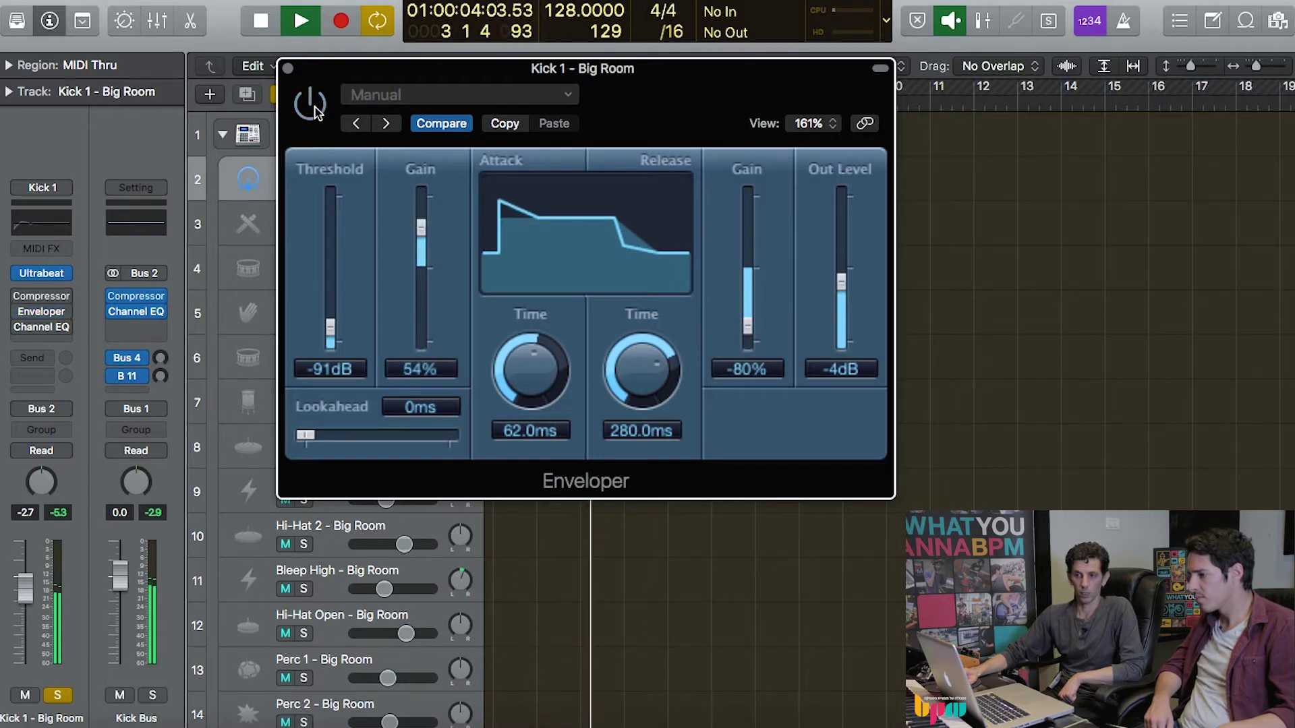
left_click(311, 104)
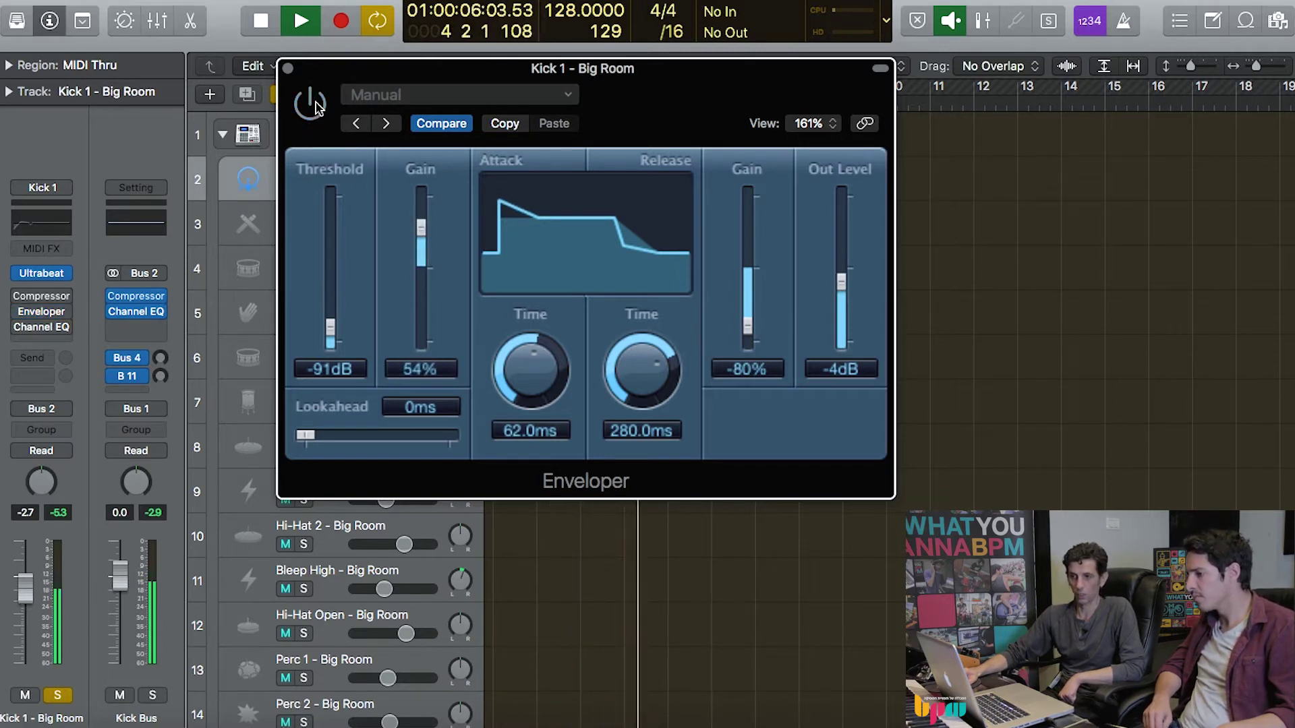
left_click_drag(748, 328, 748, 280)
key("space")
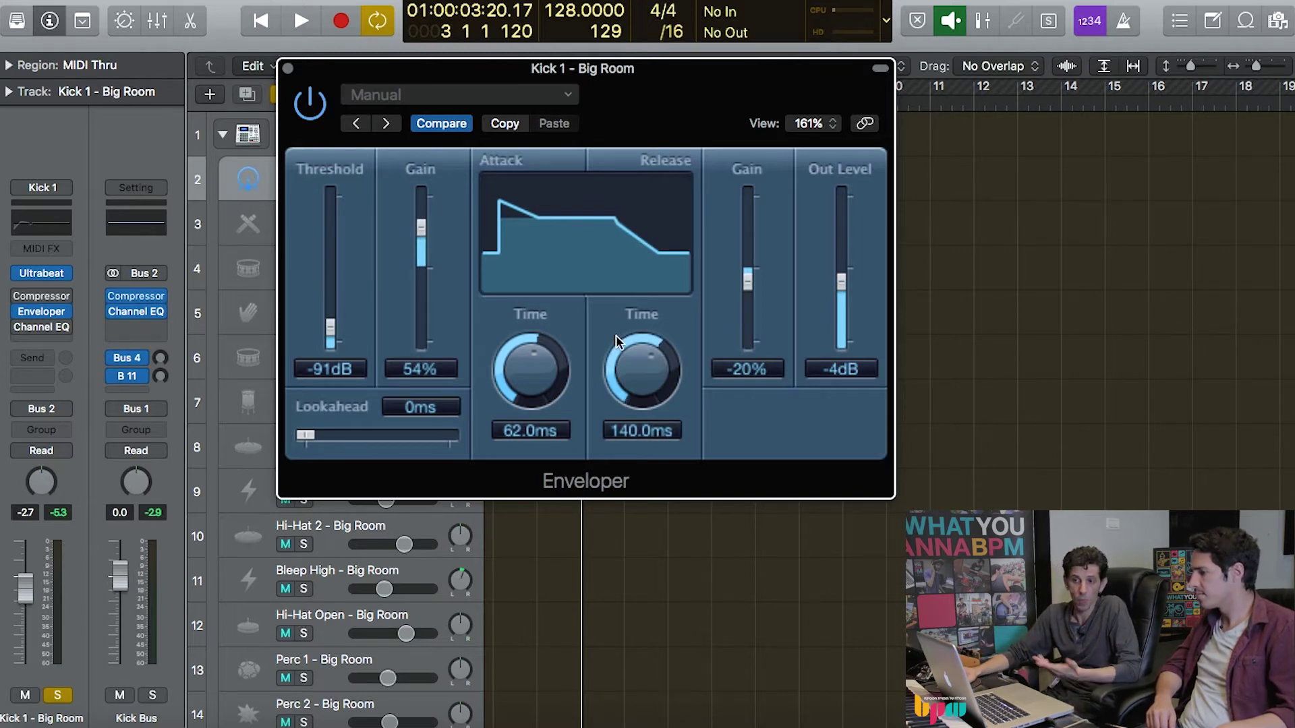
Replace the Enveloper on Kick 1 with a stereo Noise Gate and move its window clear of the channel strip.
left_click(66, 314)
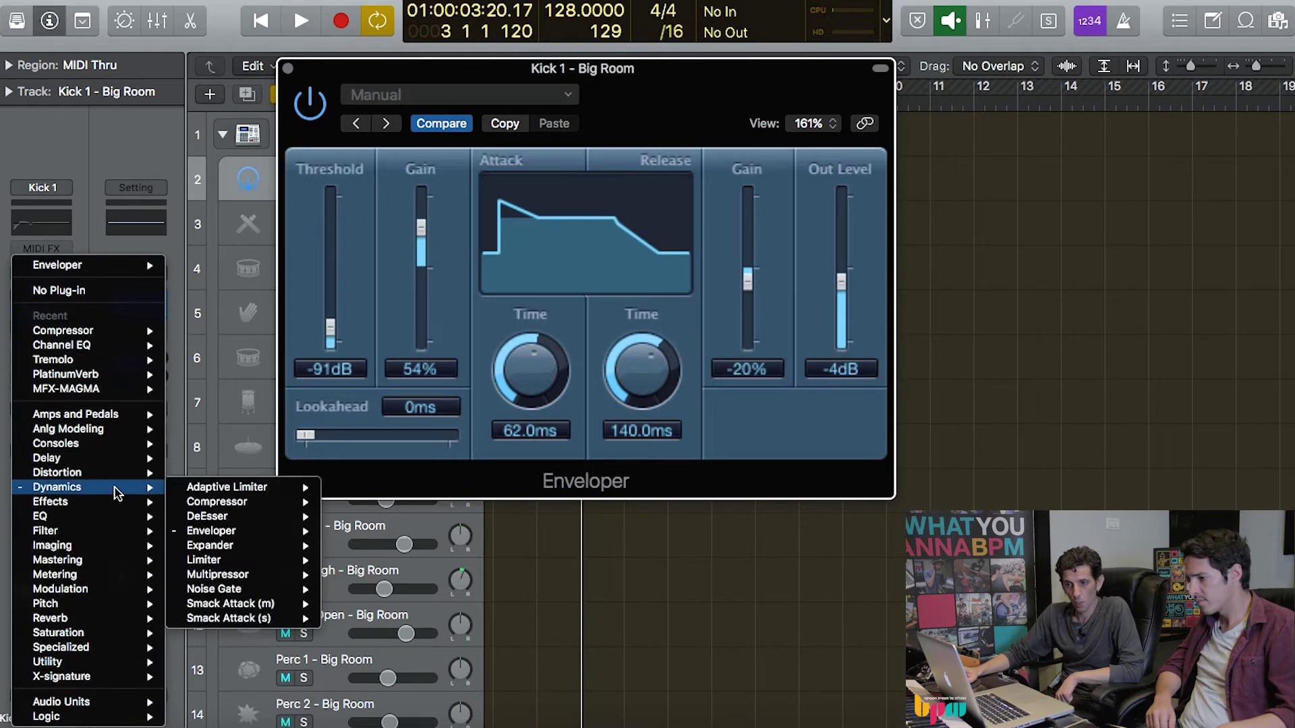
mouse_move(120, 487)
mouse_move(244, 592)
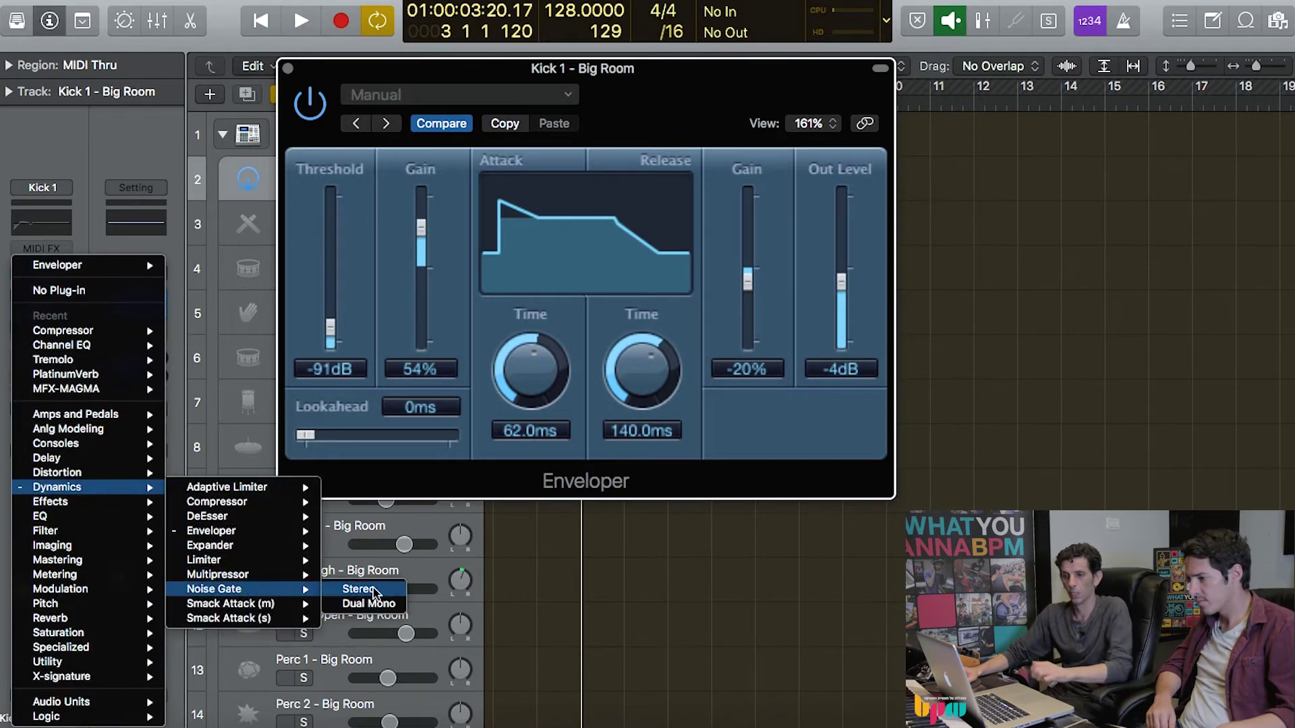
left_click(358, 589)
left_click_drag(452, 84, 605, 191)
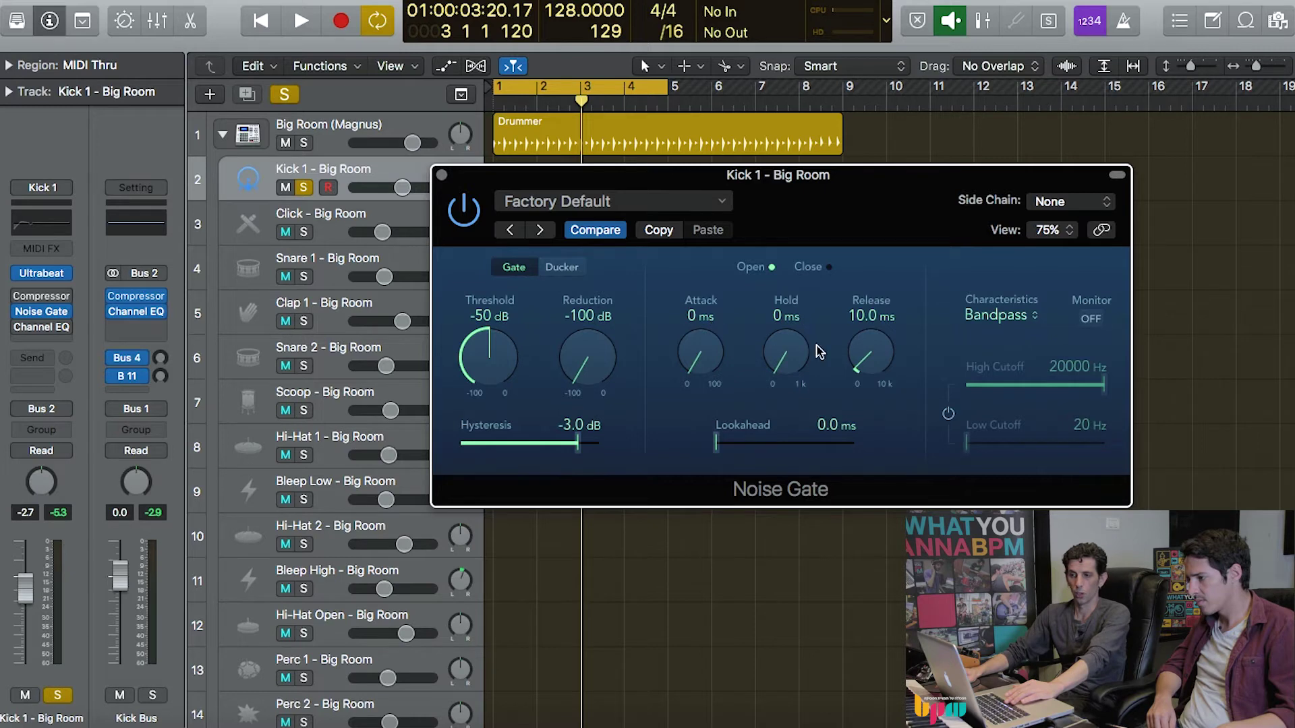
Set the Noise Gate's release to 0.0 ms and its threshold to -16 dB while auditioning the kick.
left_click_drag(490, 357, 490, 330)
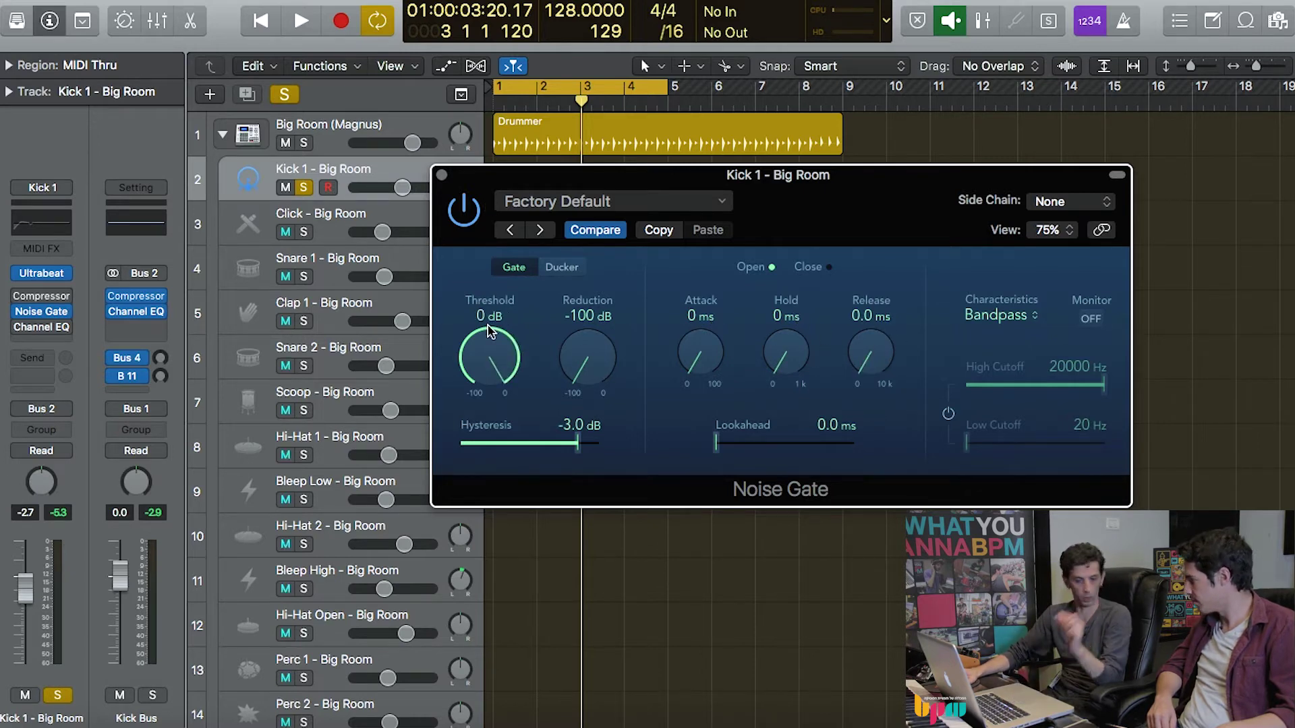
key("space")
left_click_drag(492, 352, 487, 399)
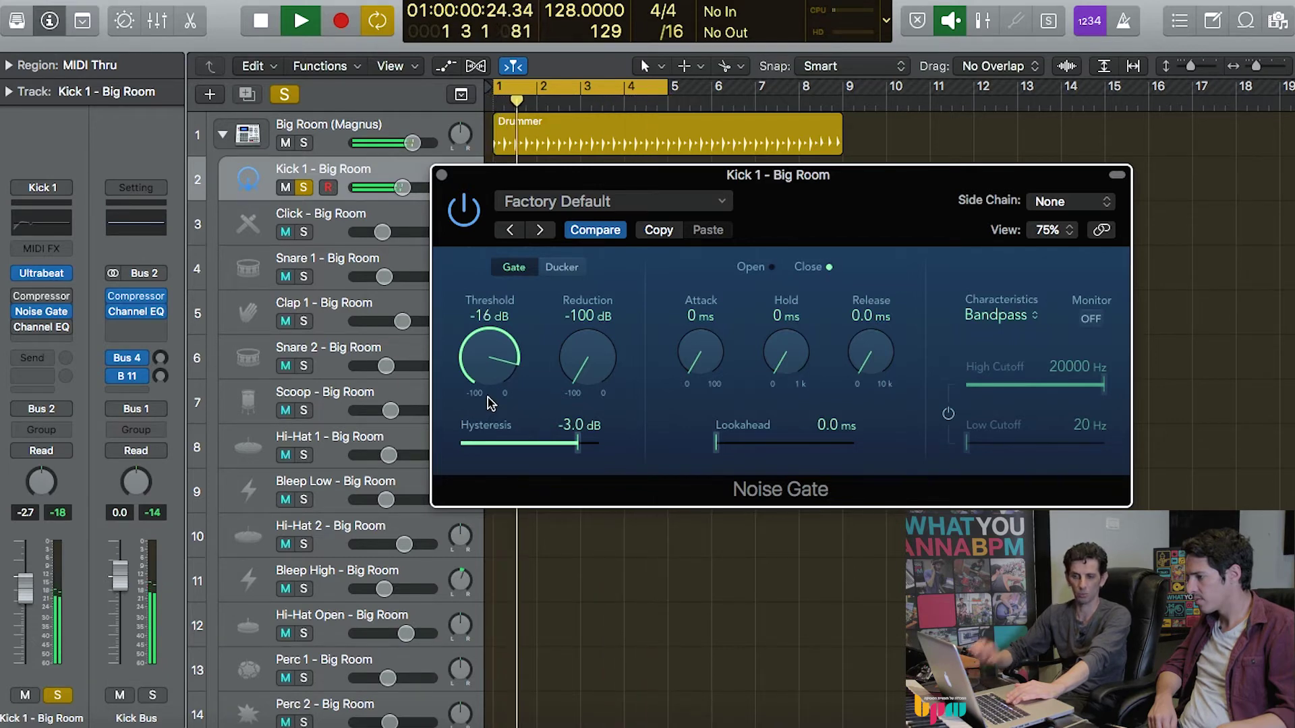
key("space")
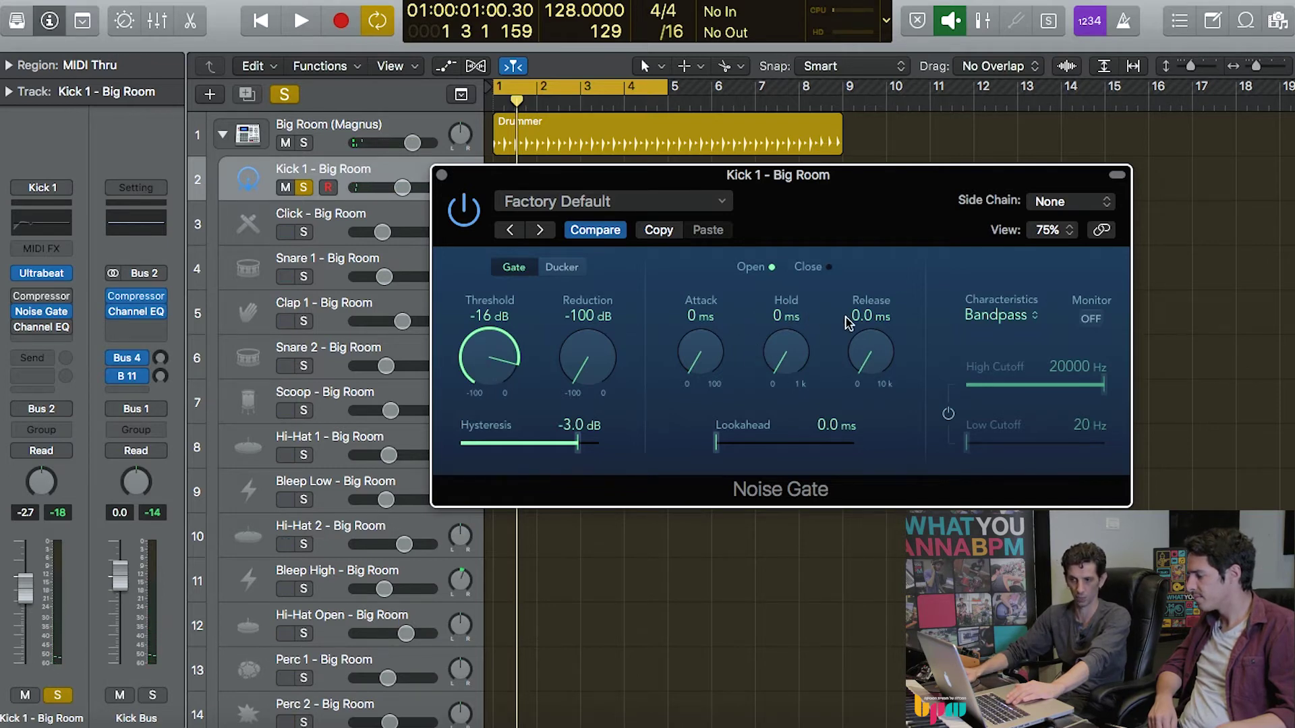
Soften the gate with a 25 ms release and a 2 ms attack during playback, and close the Noise Gate.
key("space")
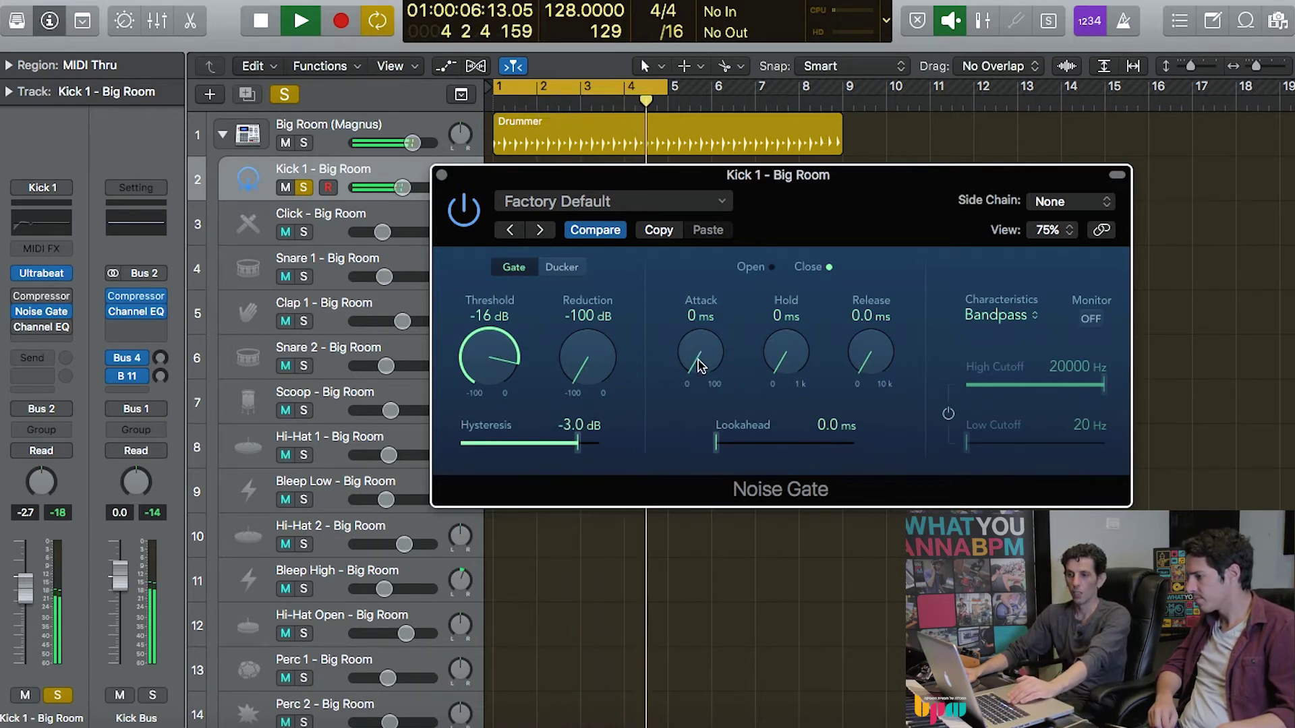
left_click_drag(861, 356, 836, 326)
left_click_drag(700, 358, 673, 350)
key("space")
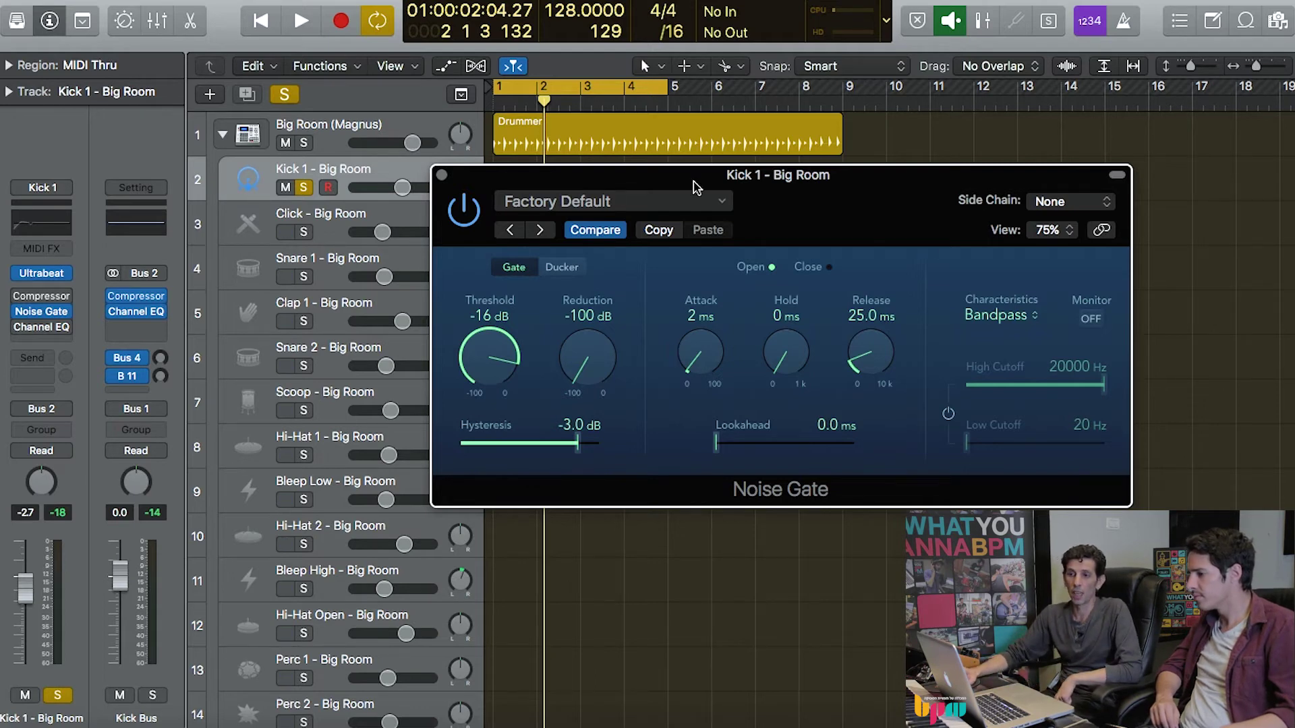
left_click(439, 177)
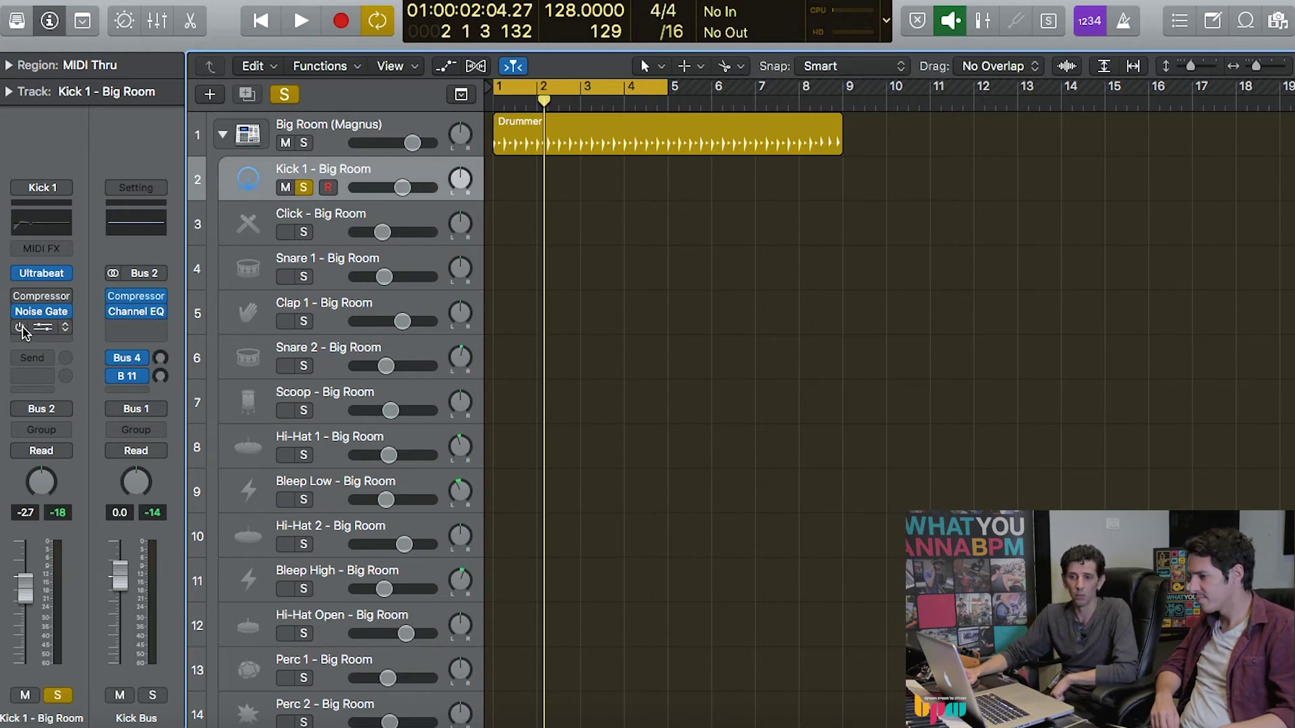
Enable Kick 1's Channel EQ and boost the 2500 Hz band by 8.5 dB at 4600 Hz with a Q of 1.40.
left_click(43, 328)
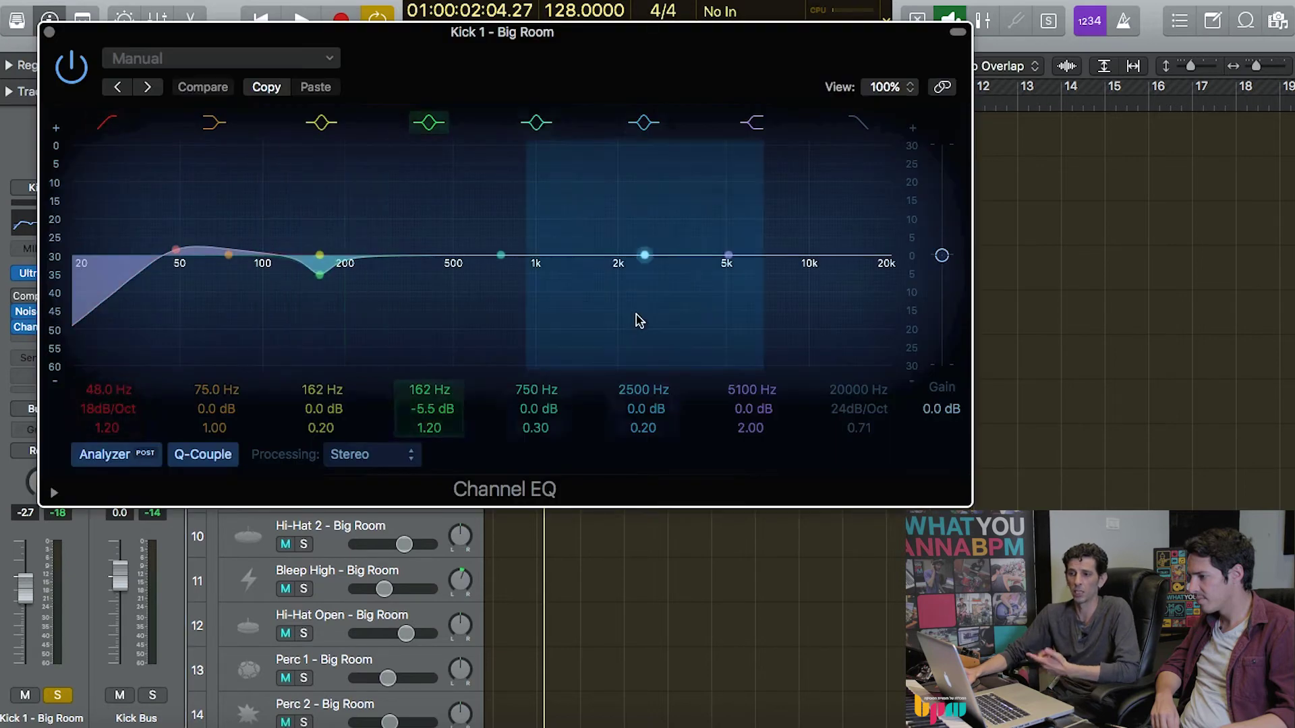
left_click_drag(646, 257, 725, 257)
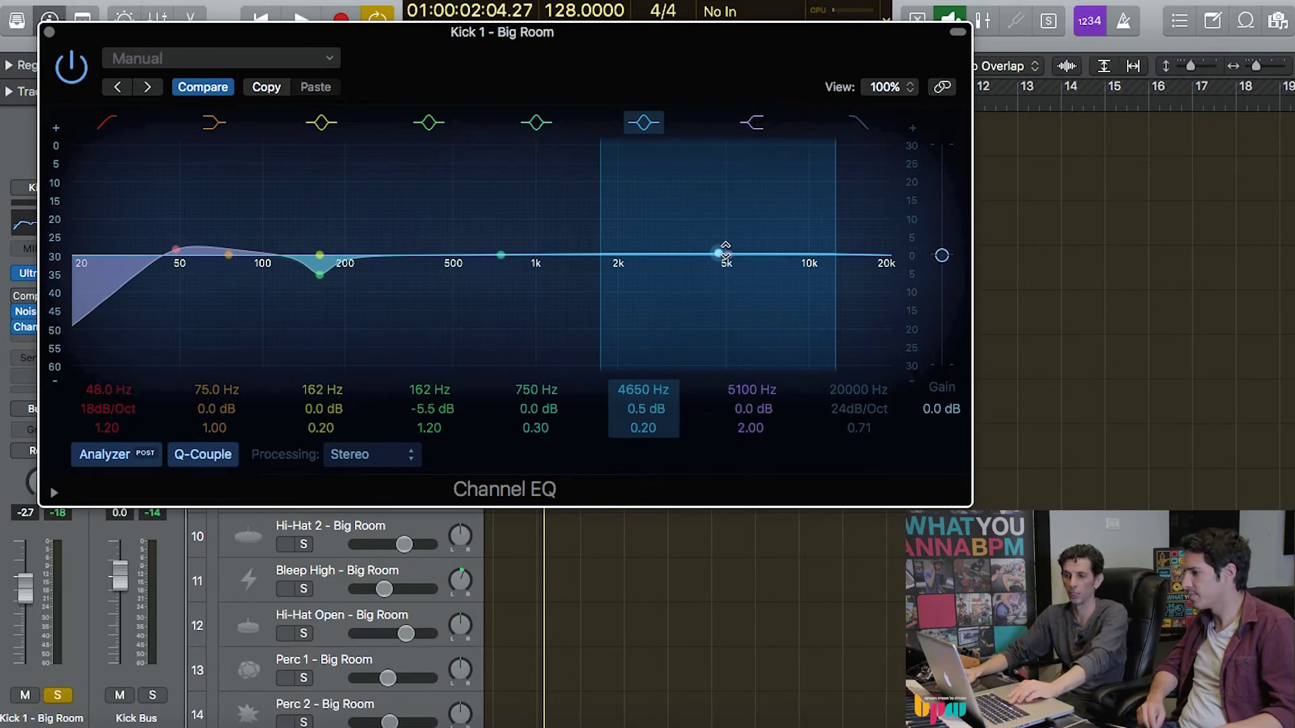
key("space")
left_click_drag(720, 256, 719, 223)
mouse_move(642, 427)
left_mouse_down()
mouse_move(642, 413)
mouse_move(639, 432)
left_mouse_up()
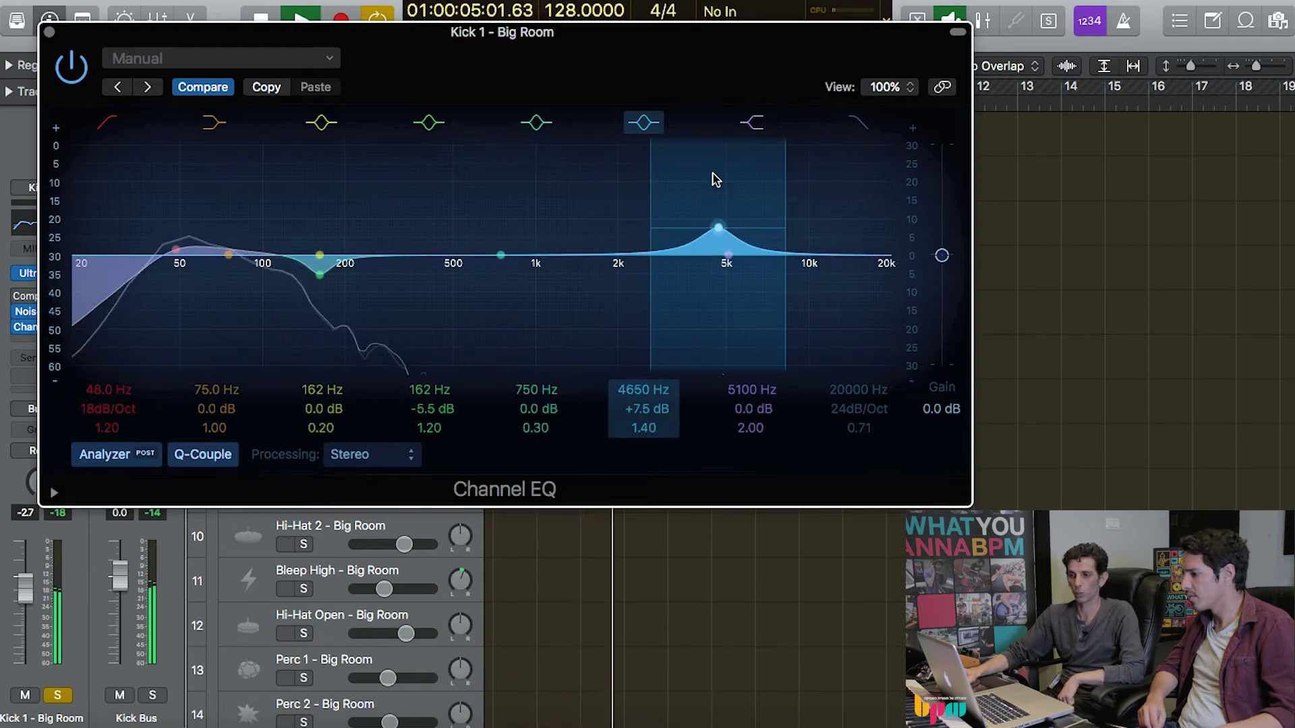
mouse_move(717, 228)
left_mouse_down()
mouse_move(720, 202)
mouse_move(713, 342)
mouse_move(717, 214)
mouse_move(717, 225)
left_mouse_up()
key("space")
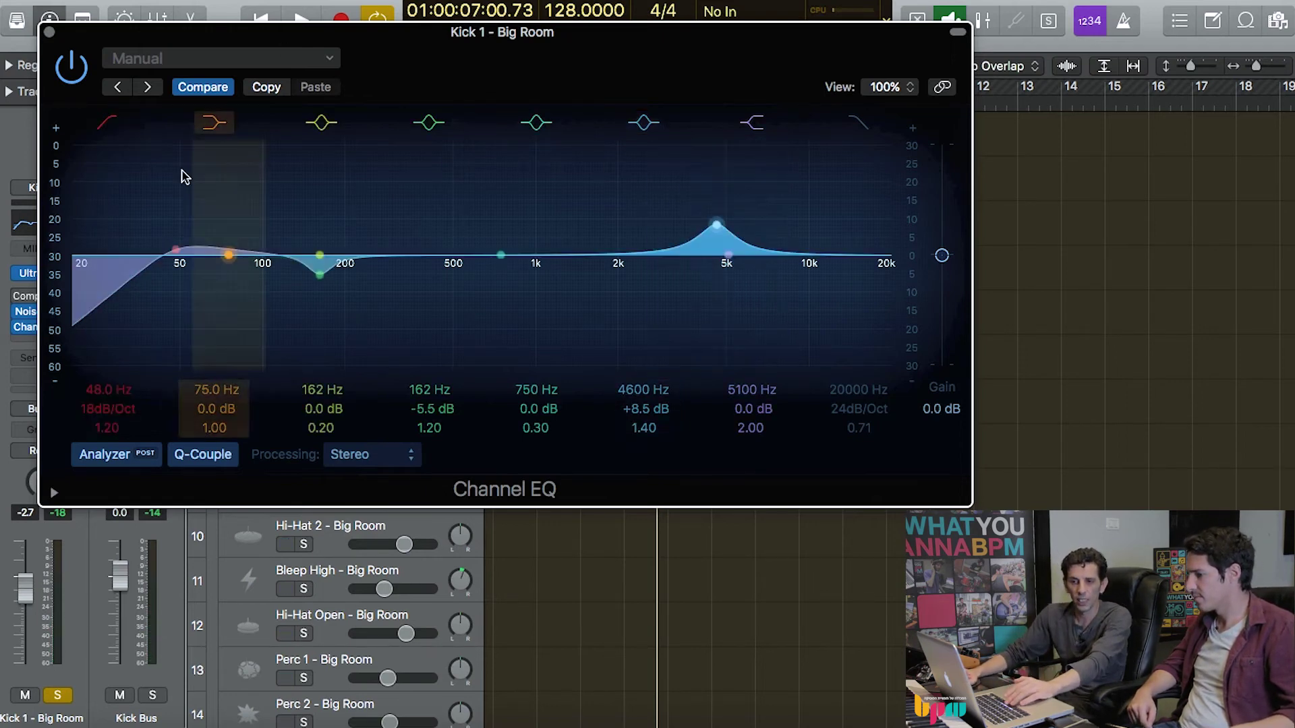
Play the kick, refine the high-mid EQ boost to +7.5 dB at 4800 Hz and close the Channel EQ.
key("space")
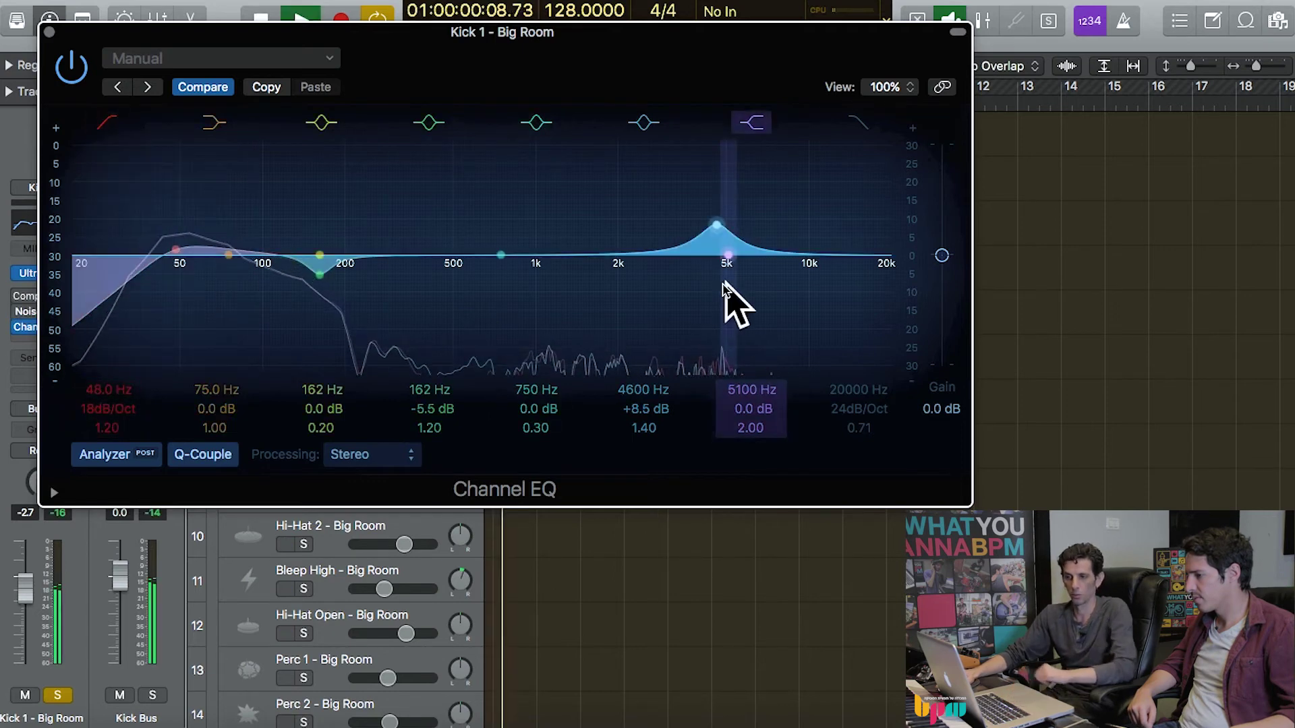
mouse_move(717, 225)
left_mouse_down()
mouse_move(713, 309)
mouse_move(723, 228)
left_mouse_up()
key("space")
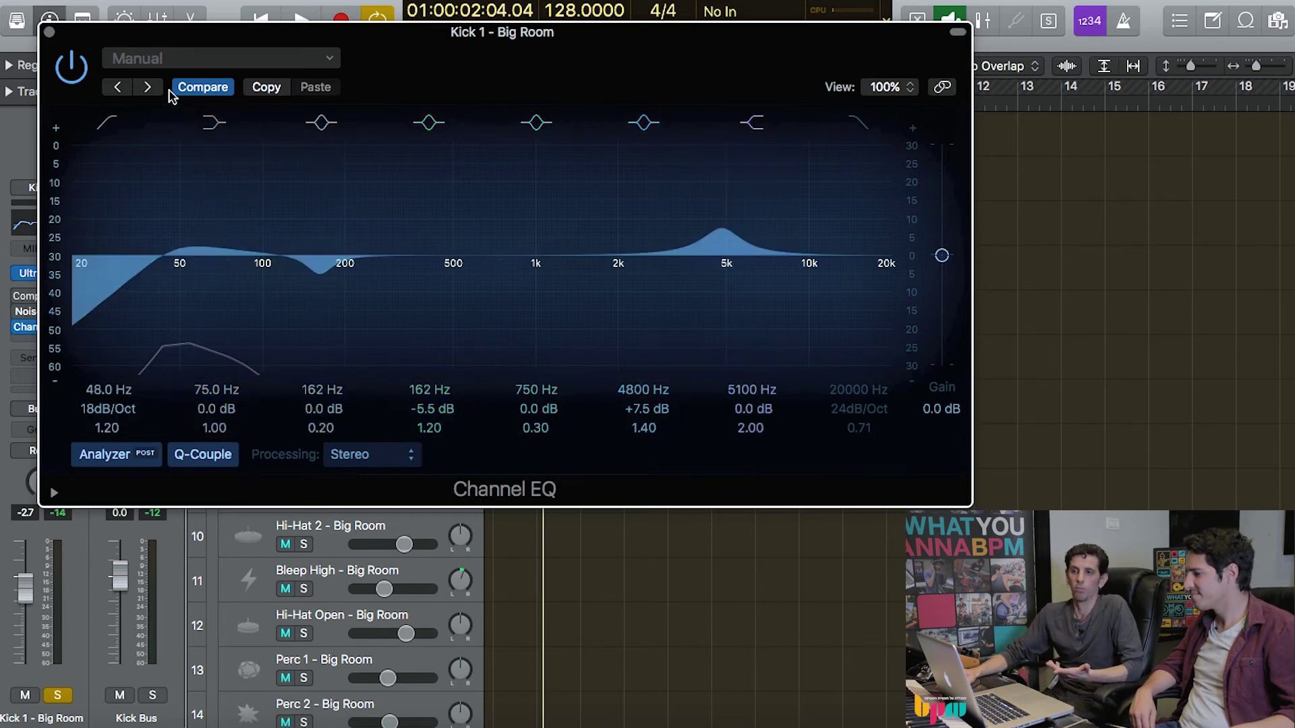
left_click(50, 32)
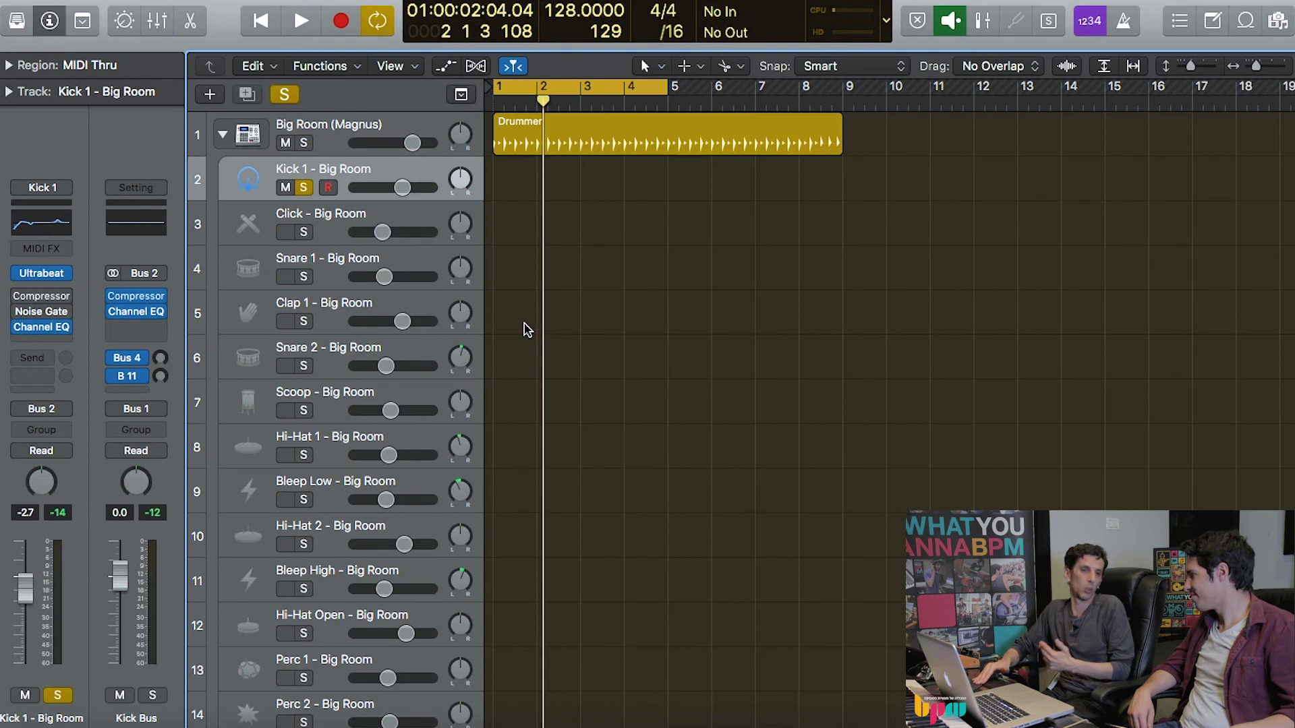